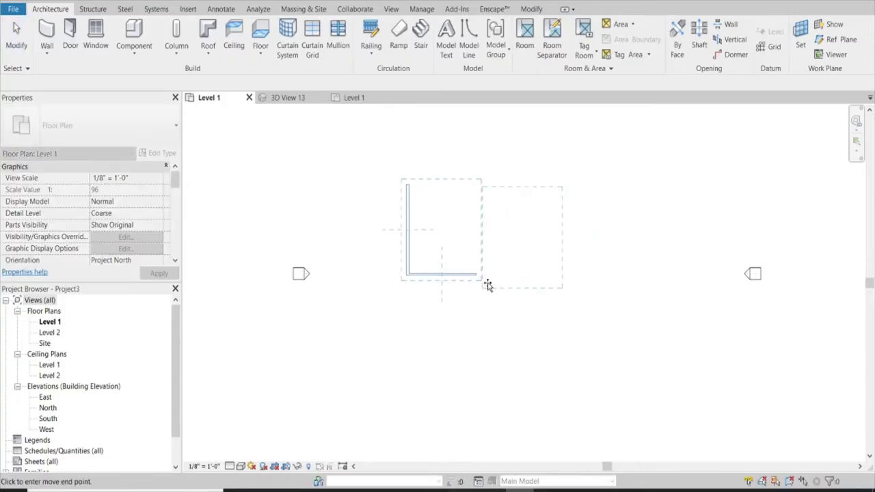
Drop the L-shaped walls in place, switch Level 1 to Fine detail, and close the duplicate view.
left_click(490, 281)
key("Escape")
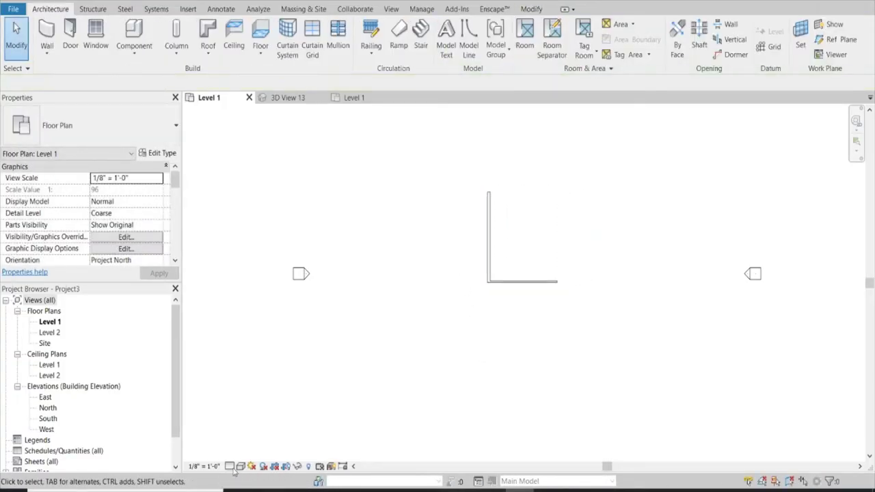
left_click(231, 467)
left_click(249, 454)
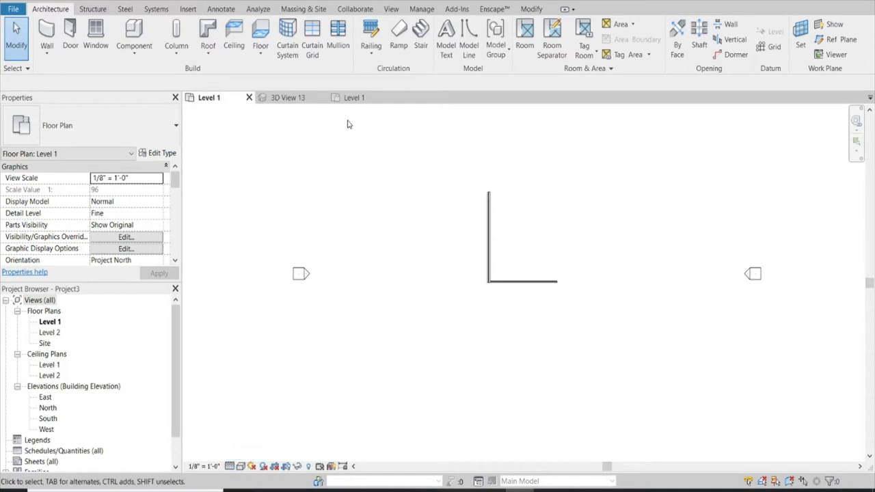
left_click(365, 98)
Change the vertical wall's length to 50' 9".
left_click(462, 316)
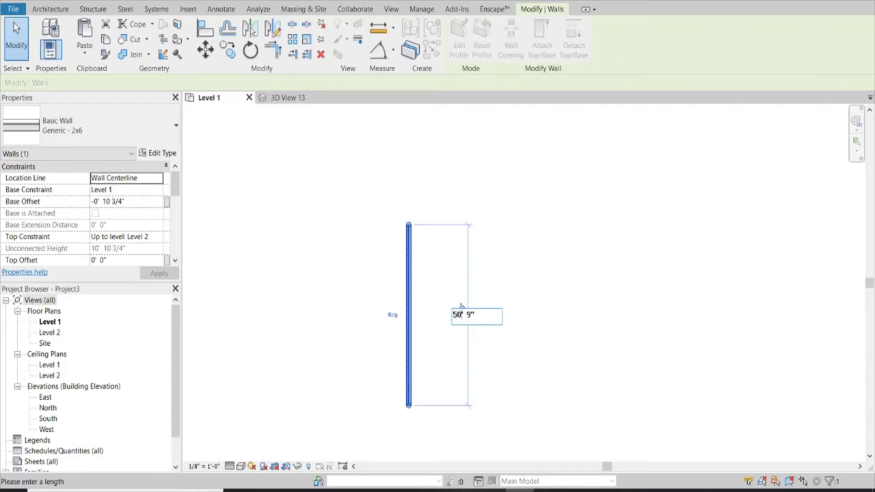
key("Return")
key("Escape")
scroll(469, 248, "up", 3)
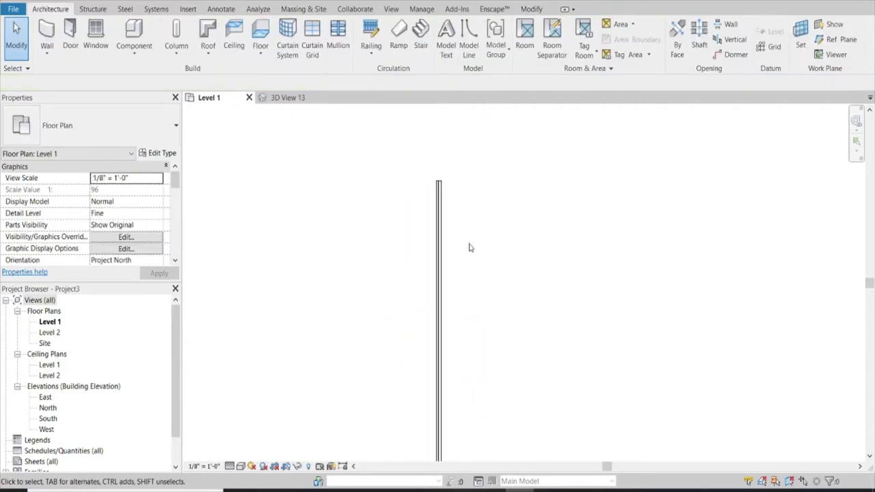
Start the Wall tool with the Generic - 2x6 wall type.
left_click(47, 35)
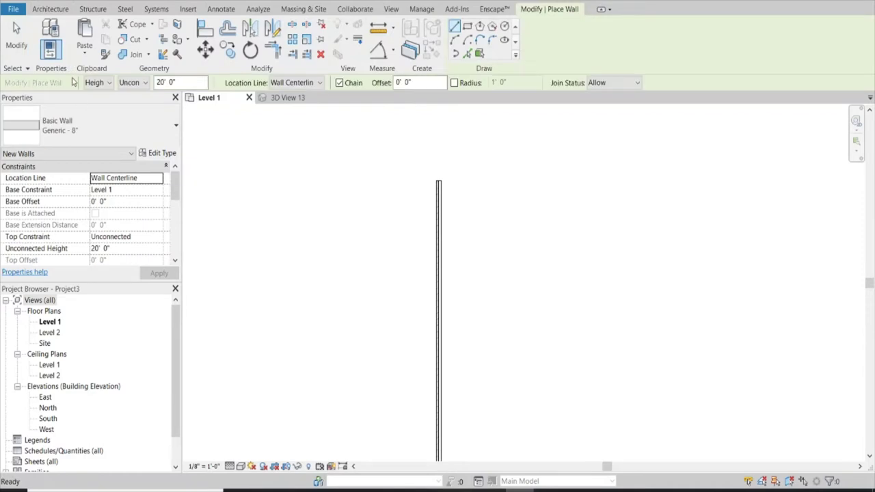
left_click(84, 121)
scroll(92, 215, "up", 4)
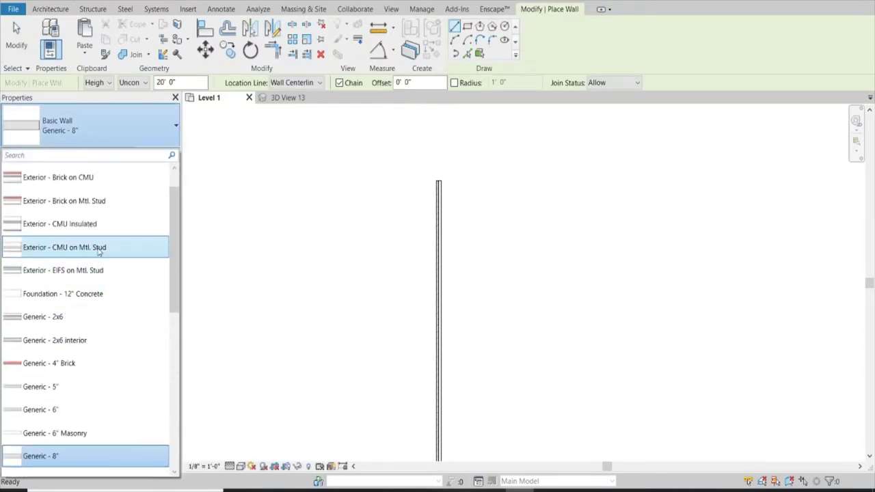
scroll(98, 248, "up", 1)
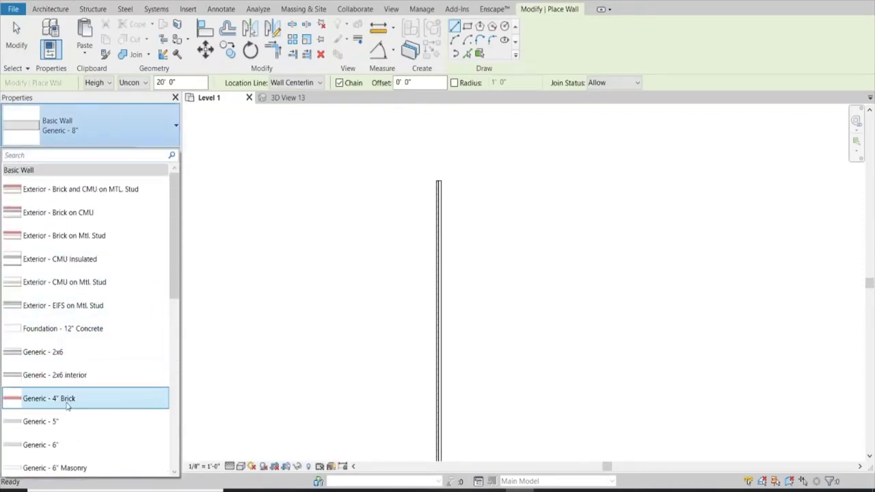
left_click(42, 352)
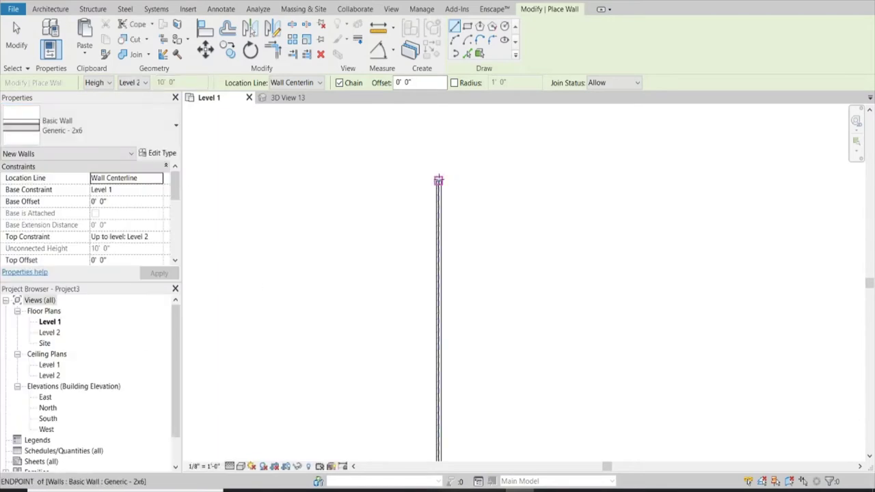
Chain-draw Generic - 2x6 walls 40' right, down, and back left to close the rectangle.
left_click(438, 180)
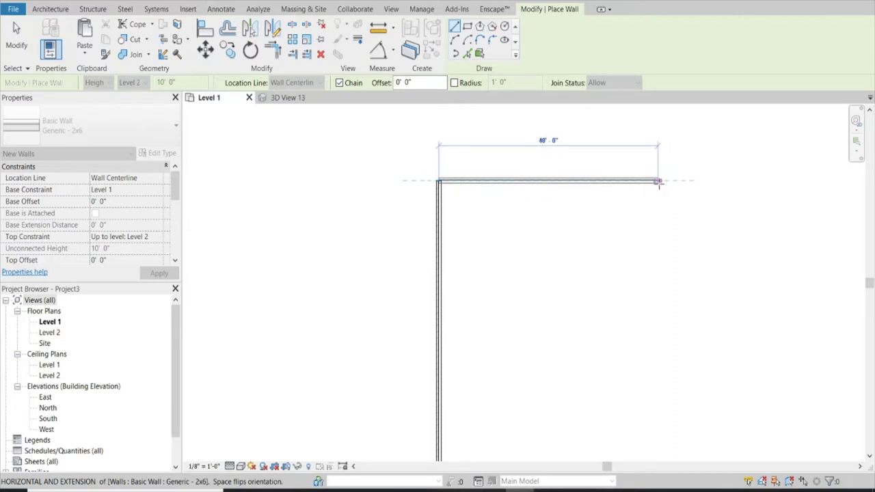
left_click(658, 181)
scroll(661, 223, "down", 3)
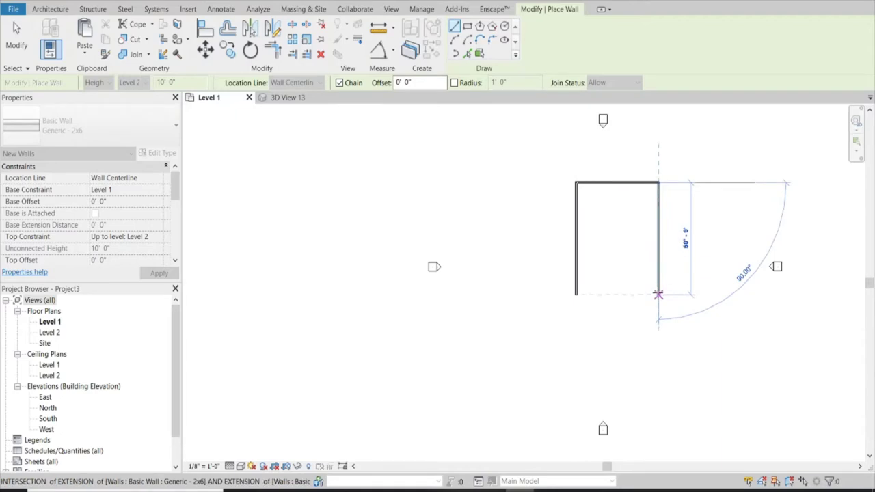
left_click(658, 295)
left_click(576, 295)
scroll(676, 254, "up", 2)
key("Escape")
key("Escape")
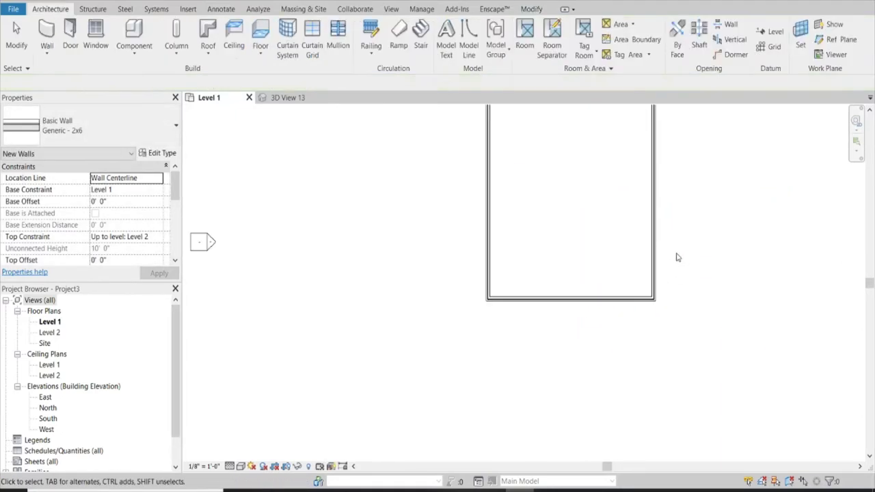
left_click(654, 260)
left_click(617, 307)
scroll(605, 224, "down", 3)
scroll(598, 229, "up", 3)
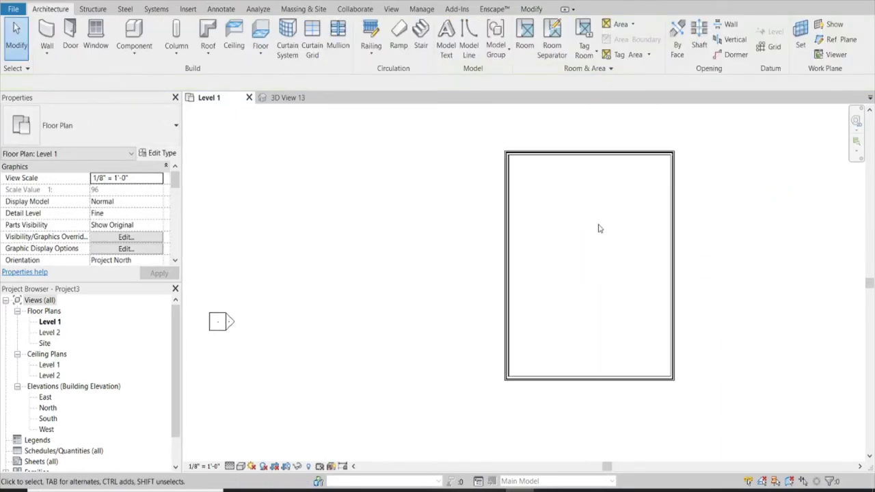
scroll(551, 228, "down", 2)
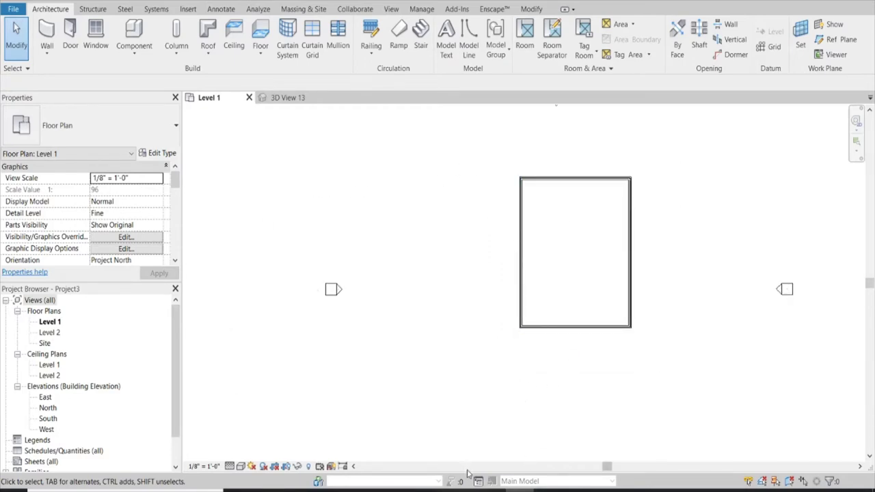
Change the rectangle's 40' width dimension to 50', then open the Level 2 floor plan.
left_click(629, 287)
left_click(574, 367)
key("Return")
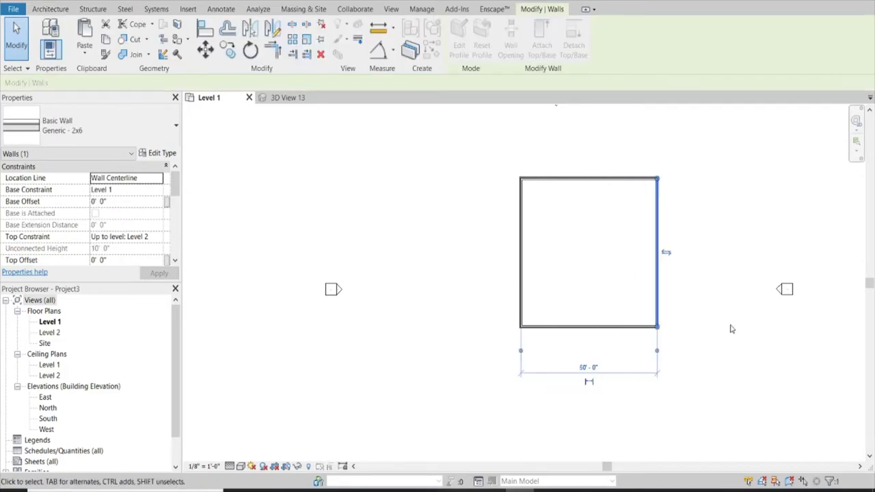
left_click(555, 271)
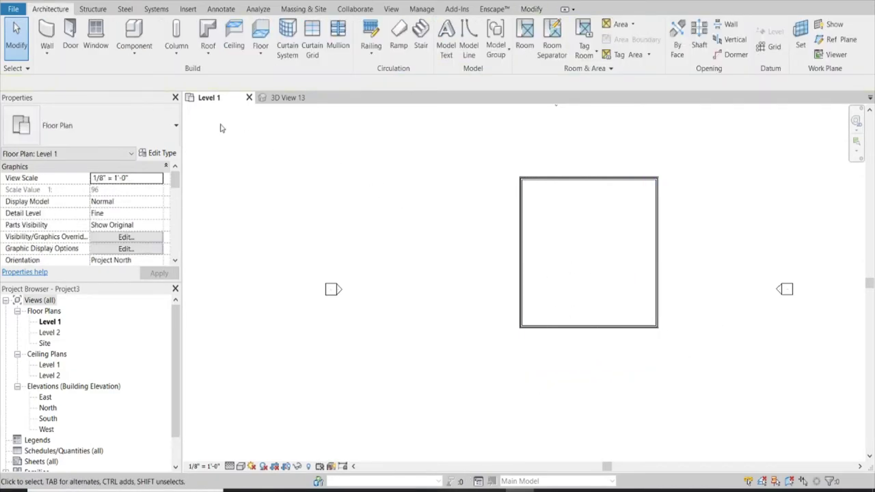
double_click(50, 333)
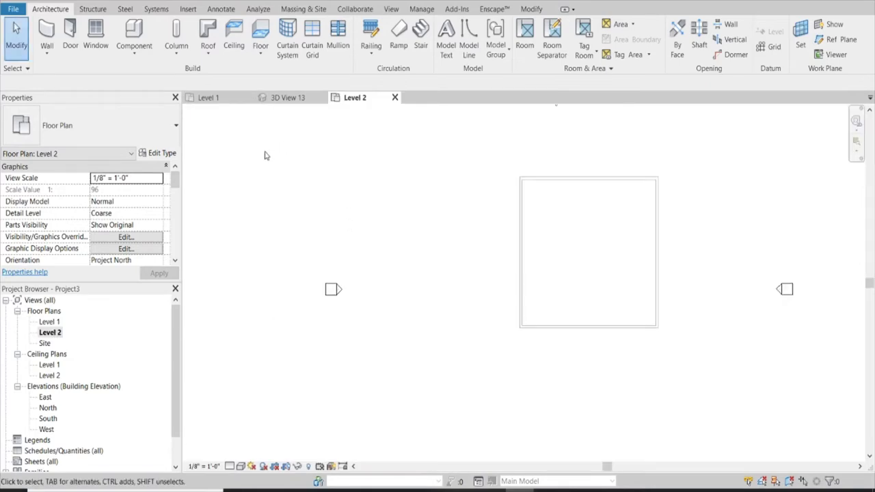
Start a Roof by Footprint sketch using Generic - 9" and open its type properties.
left_click(212, 45)
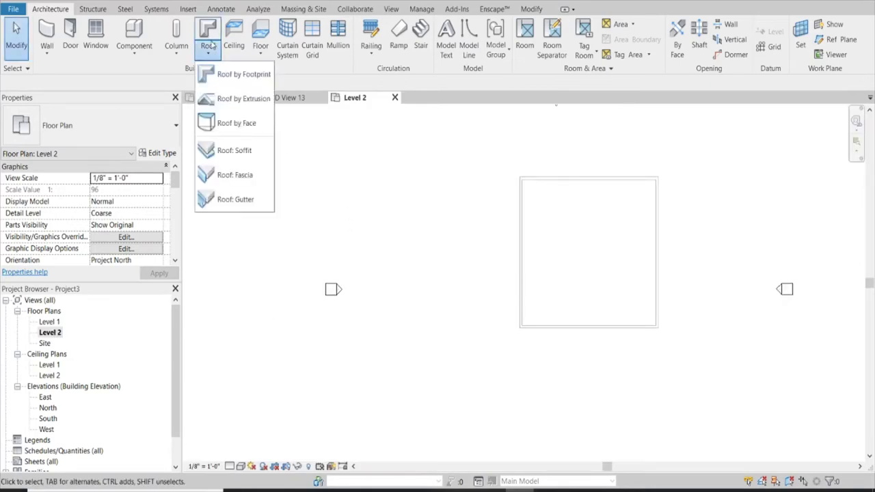
left_click(239, 74)
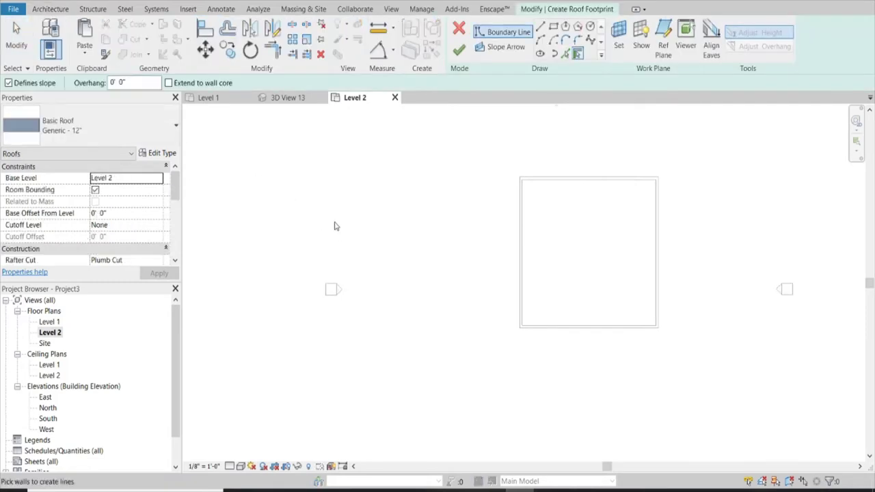
left_click(172, 131)
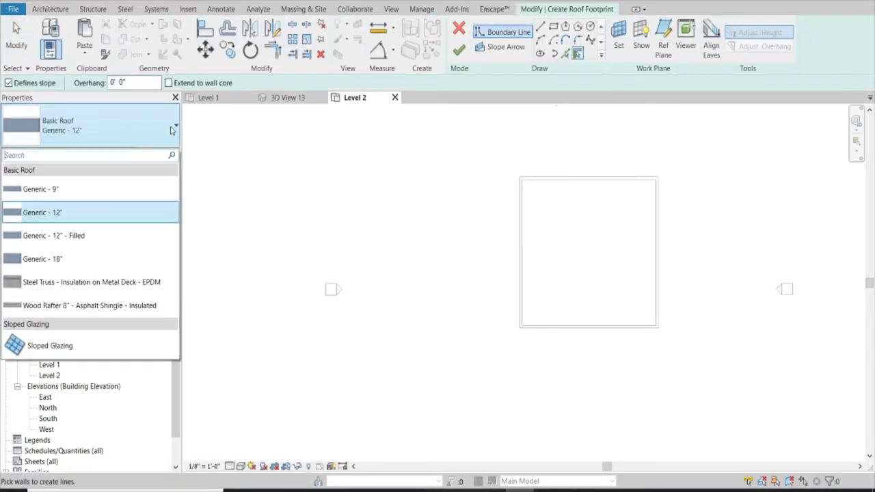
left_click(102, 189)
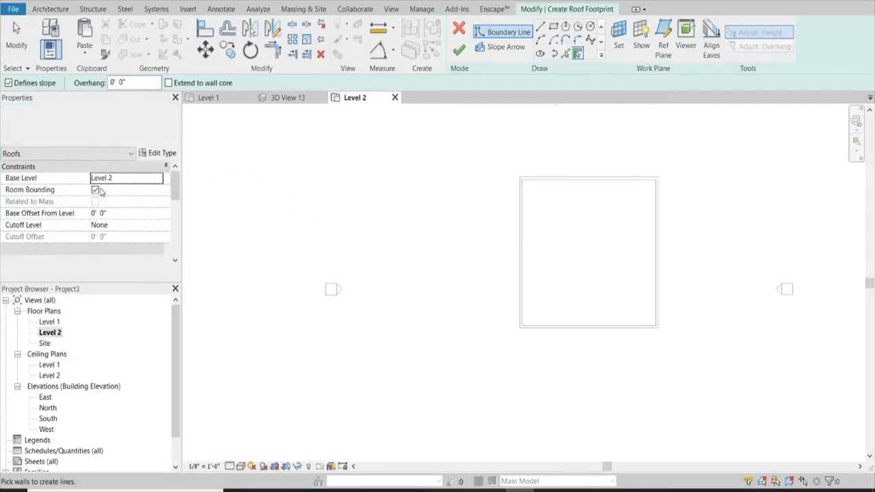
left_click(161, 153)
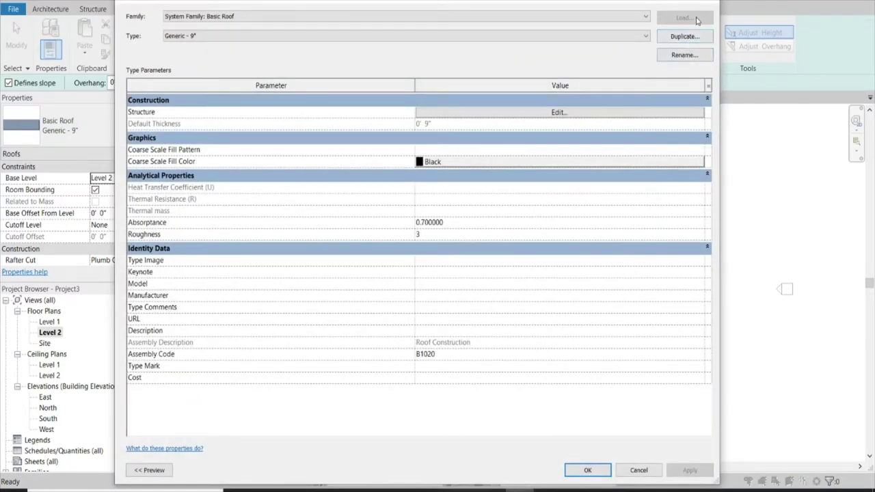
Duplicate the roof type as Generic - 2" 2 with a 2" structure layer.
left_click(684, 37)
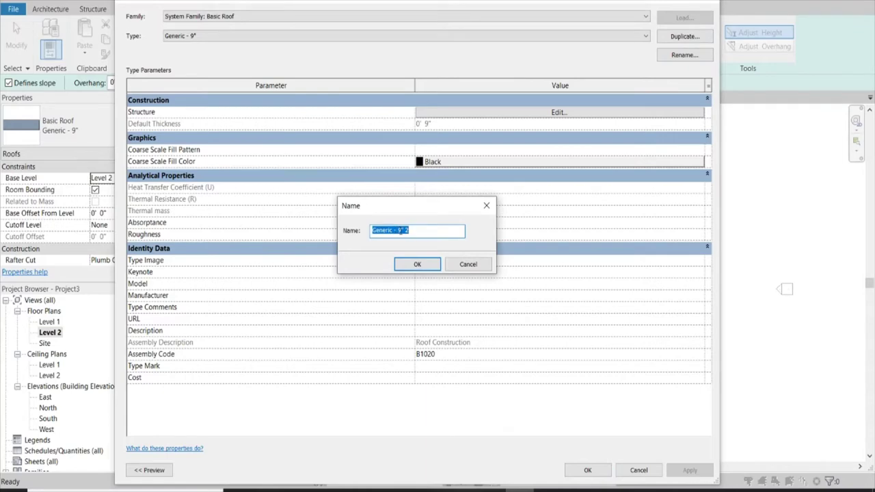
double_click(400, 231)
left_click(416, 263)
left_click(519, 112)
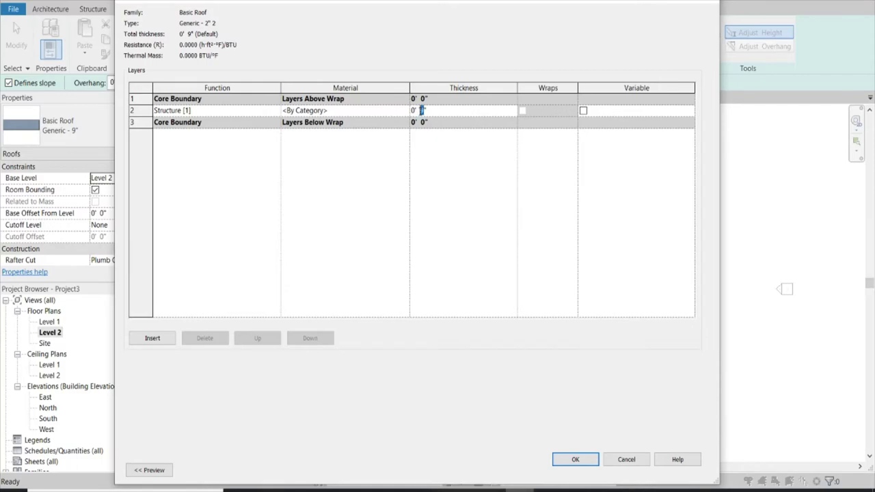
left_click(581, 461)
left_click(585, 472)
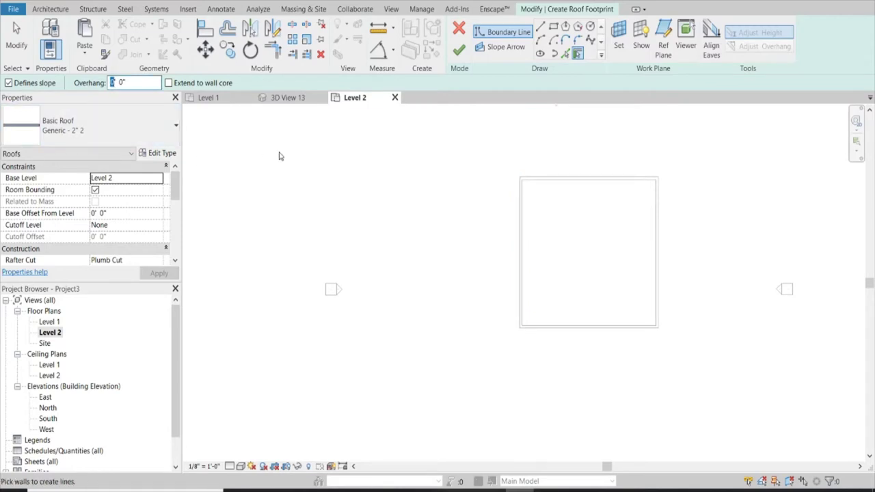
type("2")
Pick the top, left, bottom and right walls as roof boundary lines.
left_click(539, 179)
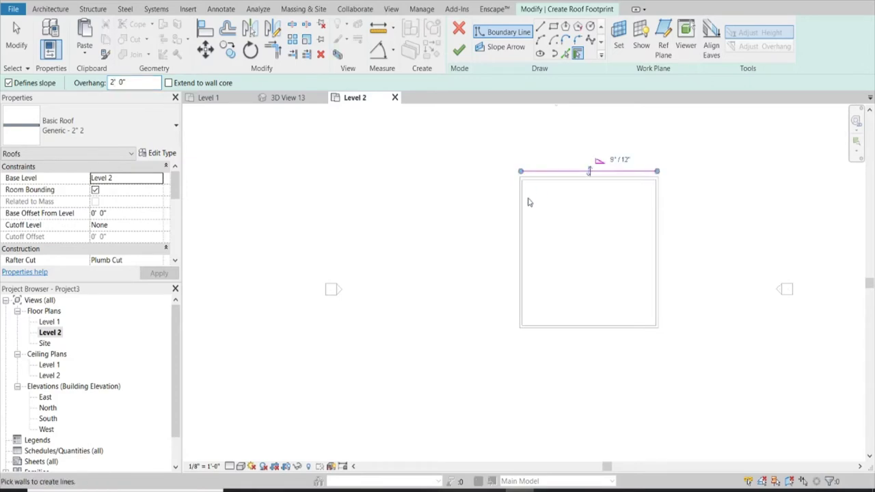
left_click(520, 209)
left_click(574, 331)
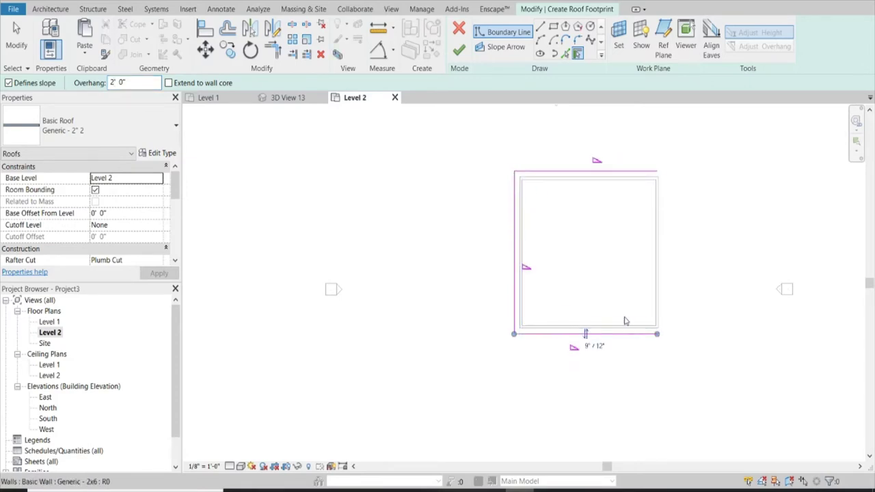
left_click(657, 287)
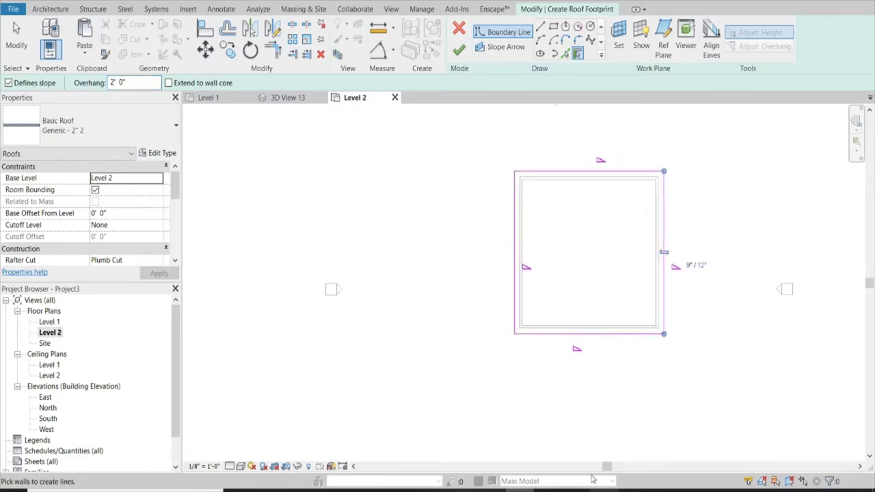
key("Escape")
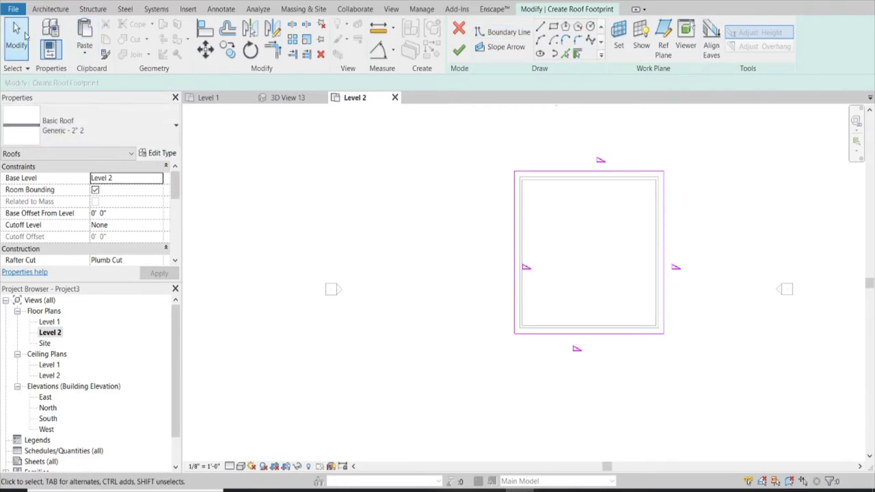
Turn off Defines Slope on the top and bottom boundary lines.
left_click_drag(634, 441, 608, 179)
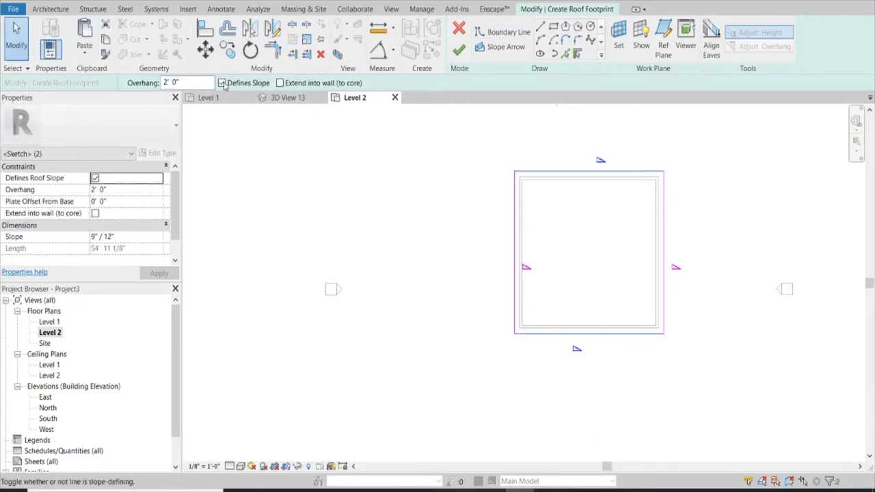
left_click(222, 82)
left_click(478, 273)
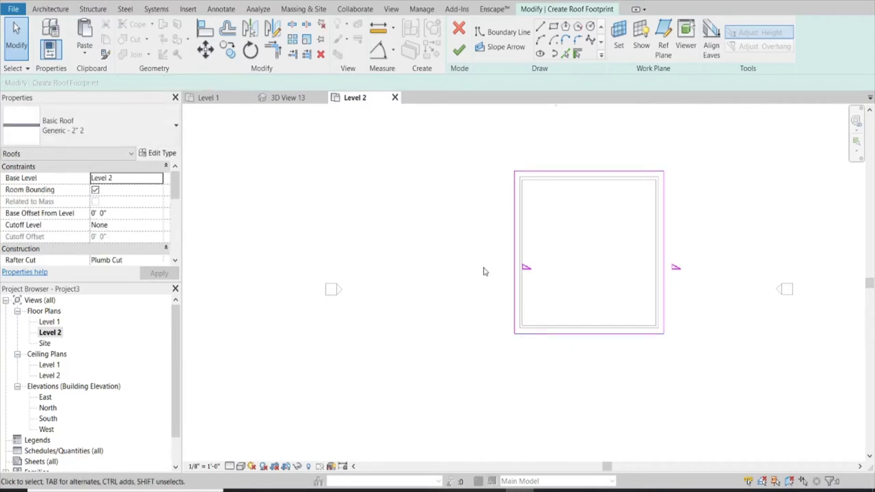
Finish the gable roof and view it from the FRONT in the default 3D view.
left_click(459, 49)
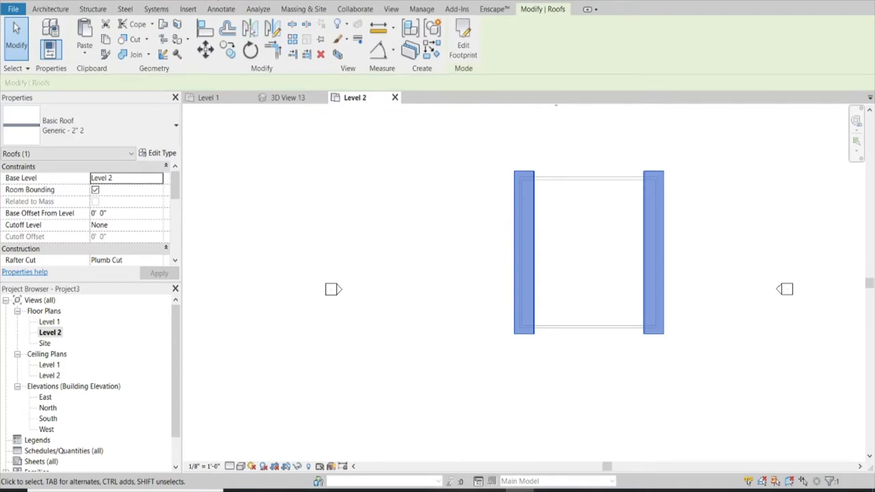
left_click(210, 2)
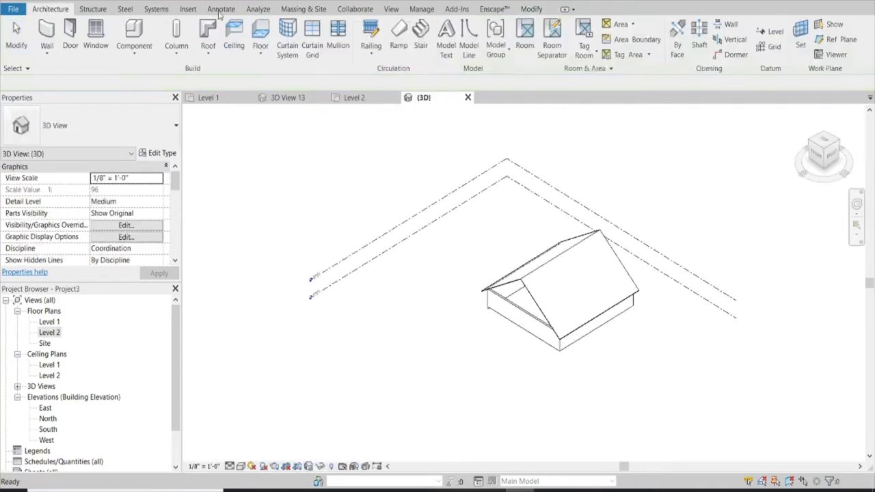
left_click(818, 157)
scroll(571, 280, "up", 3)
scroll(561, 287, "up", 2)
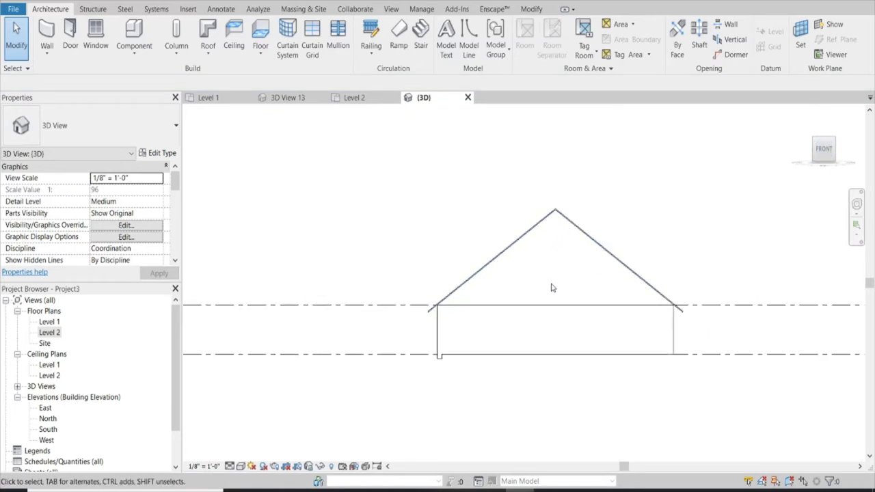
scroll(461, 366, "up", 2)
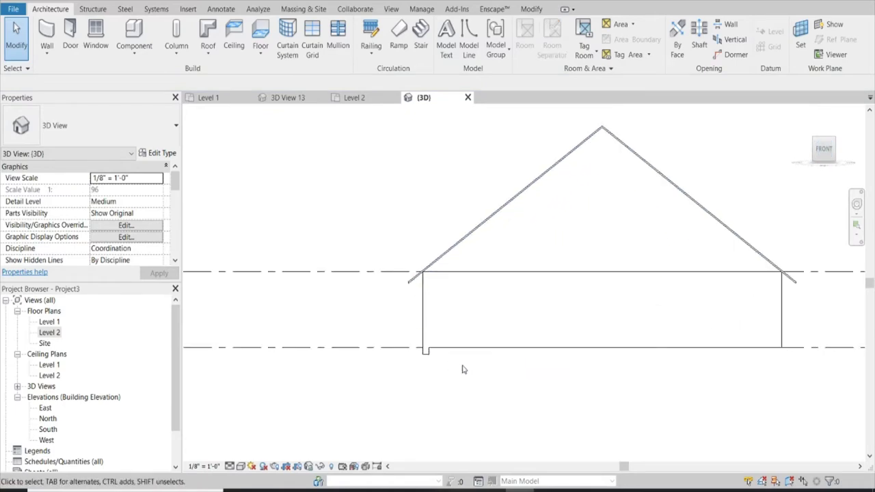
Check the left wall, then select the roof.
left_click(425, 355)
scroll(424, 362, "up", 3)
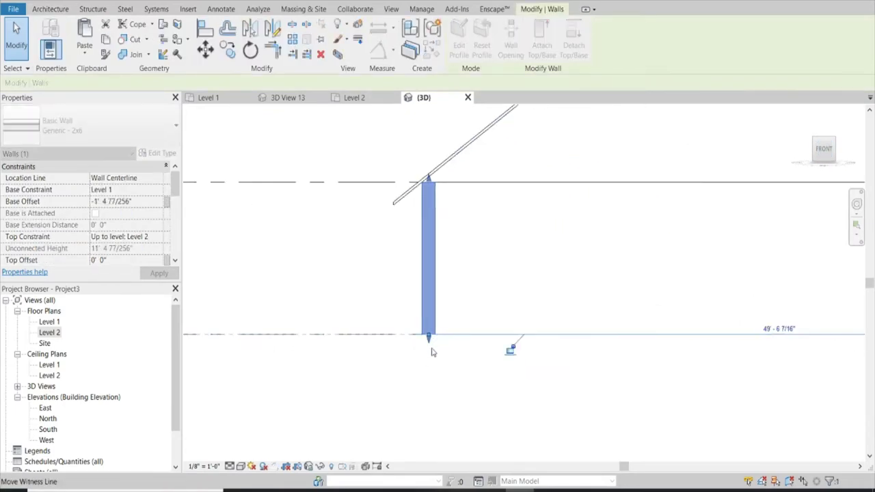
scroll(400, 354, "down", 4)
left_click(321, 332)
scroll(492, 318, "down", 5)
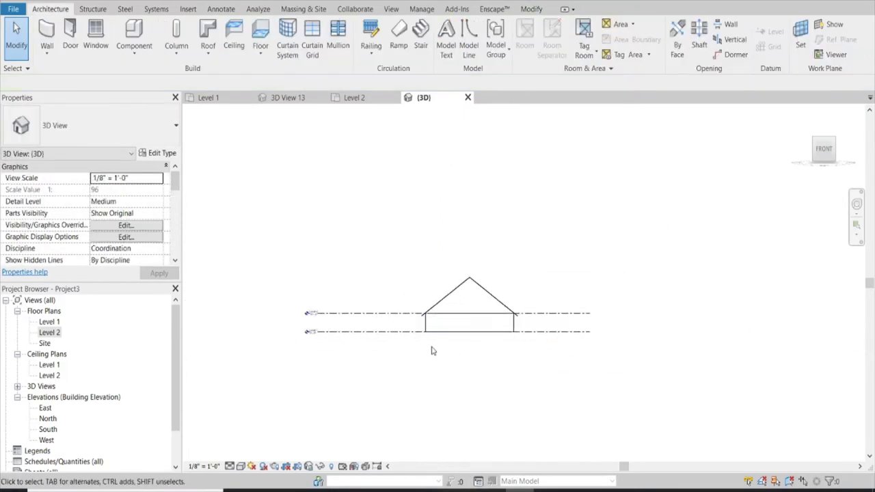
scroll(431, 351, "up", 4)
left_click(484, 219)
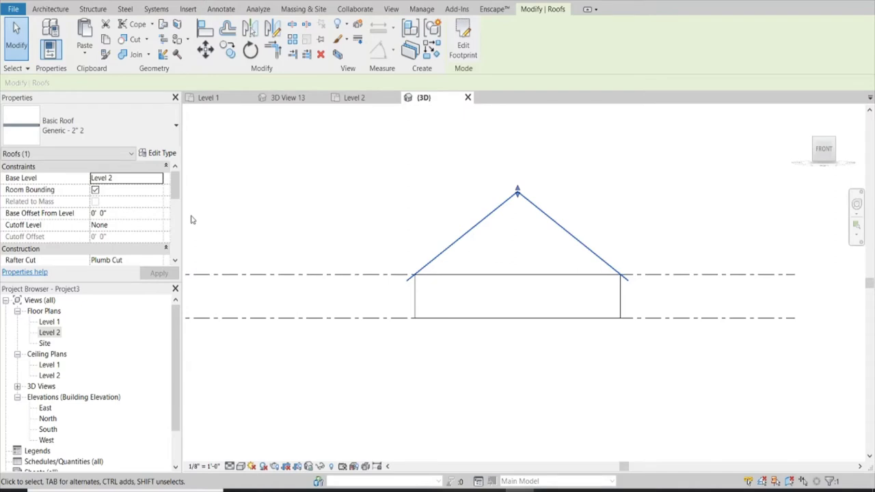
Give the roof a -10' base offset and drag its peak up into a steep A-frame.
mouse_move(312, 218)
middle_mouse_down("shift")
mouse_move(371, 273)
mouse_move(345, 257)
middle_mouse_up("shift")
left_click(93, 212)
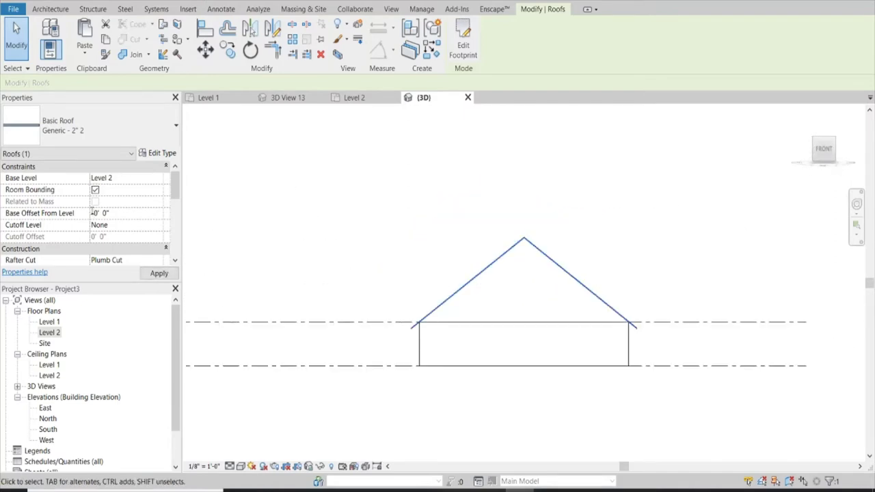
type("1")
key("Return")
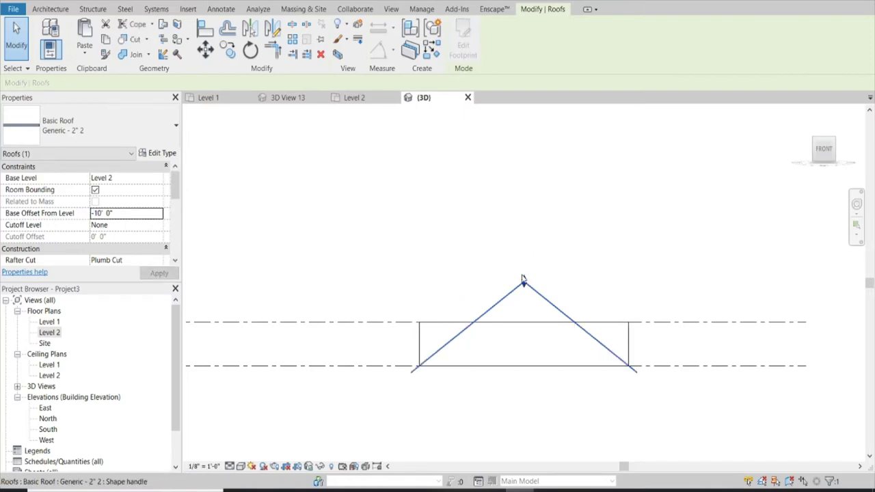
left_click_drag(527, 279, 528, 182)
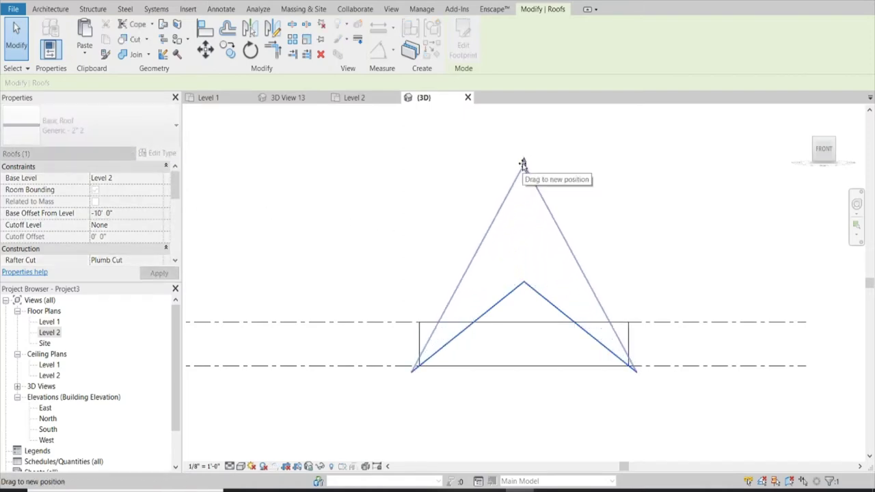
middle_click_drag(528, 183, 676, 256, "shift")
Attach the right and left end walls to the roof with Attach Top/Base.
left_click(677, 256)
left_click(682, 282)
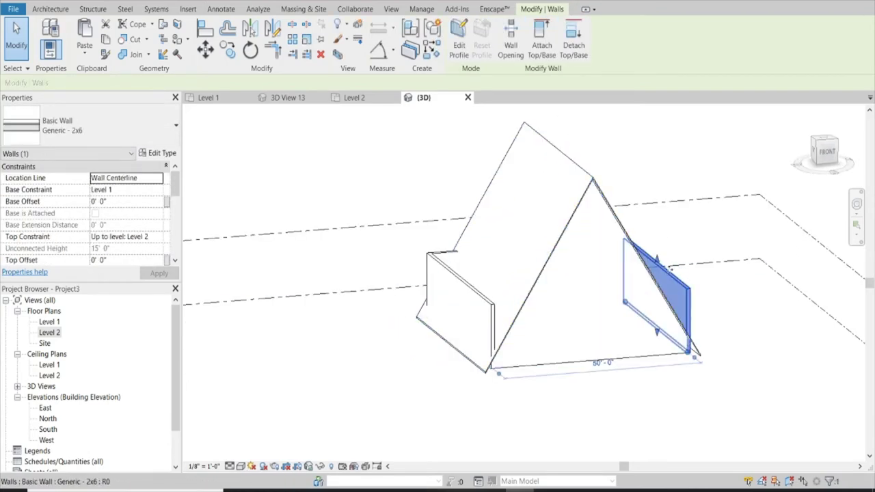
left_click(541, 45)
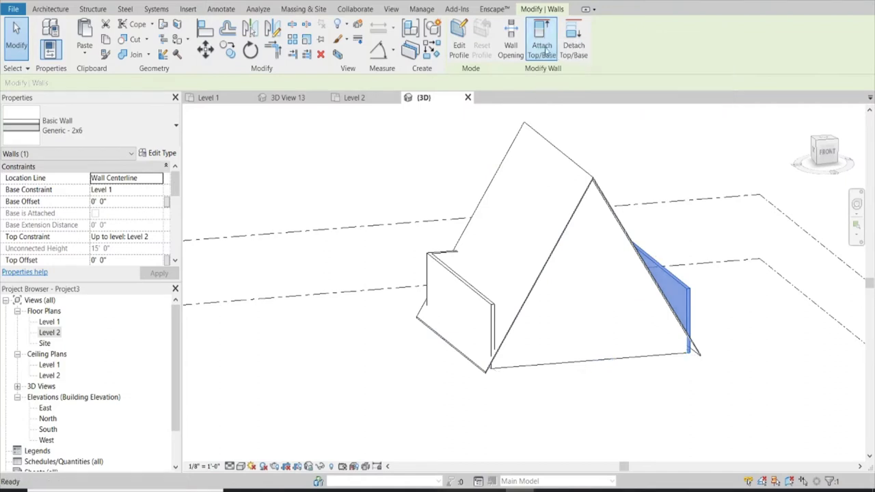
left_click(606, 203)
left_click(456, 282)
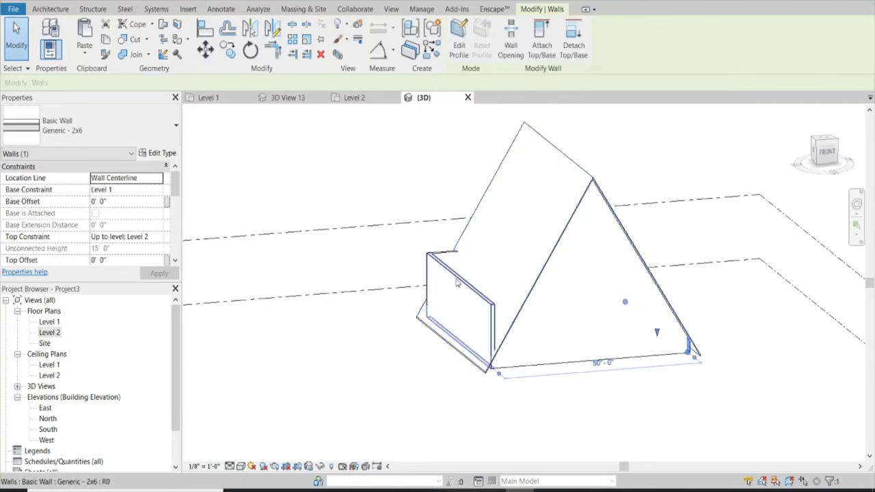
left_click(541, 45)
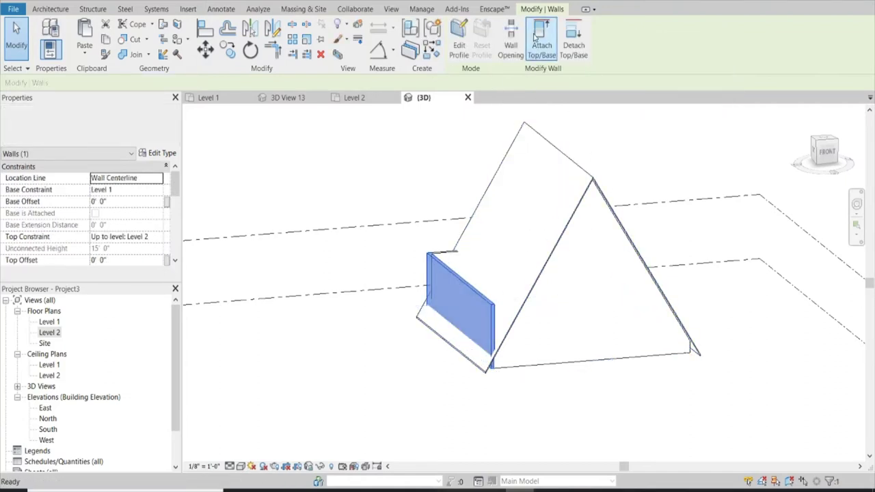
left_click(597, 194)
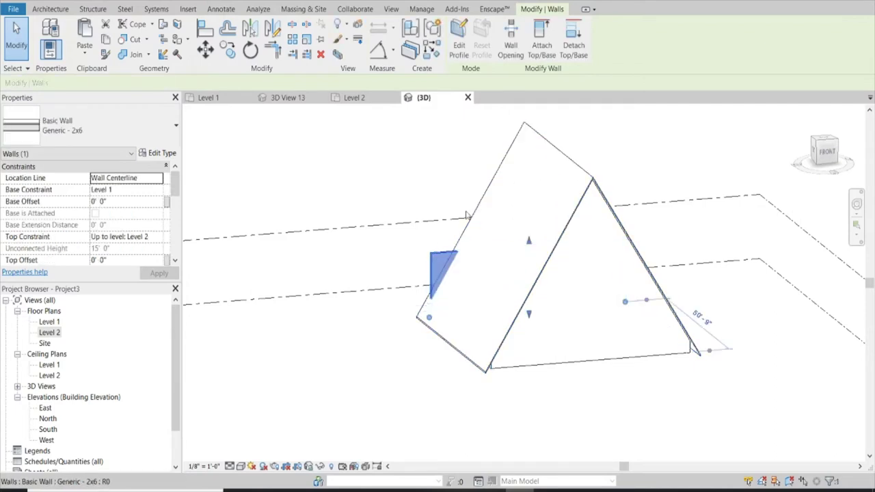
left_click(541, 32)
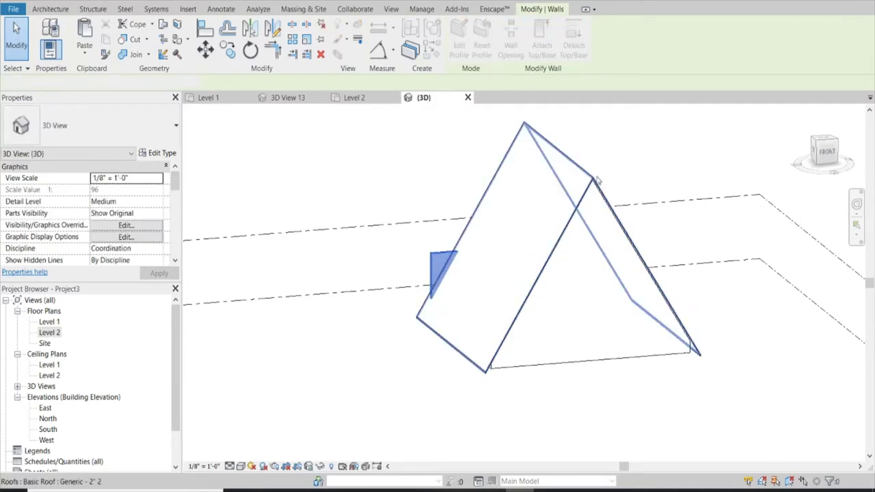
key("Escape")
key("Escape")
Orbit and zoom the view to face the A-frame roof exactly front-on.
mouse_move(630, 231)
middle_mouse_down("shift")
mouse_move(647, 258)
mouse_move(615, 301)
middle_mouse_up("shift")
scroll(511, 351, "up", 3)
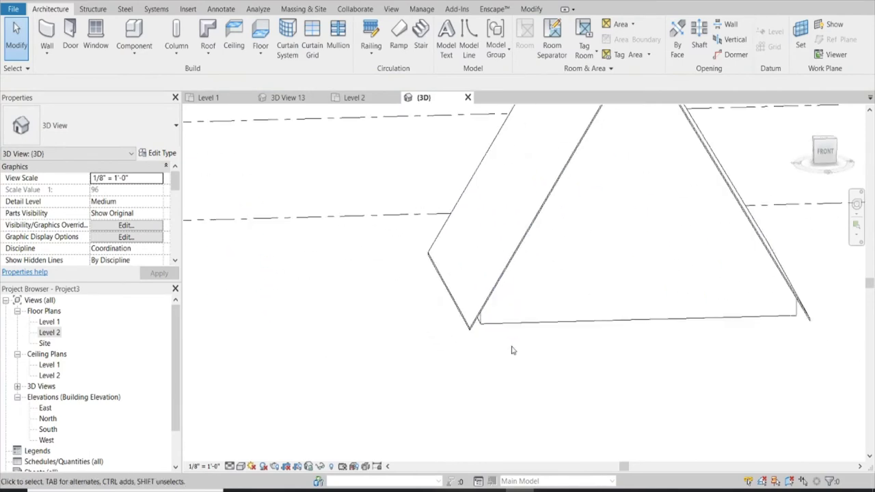
scroll(478, 332, "up", 3)
scroll(457, 347, "down", 2)
scroll(455, 338, "down", 3)
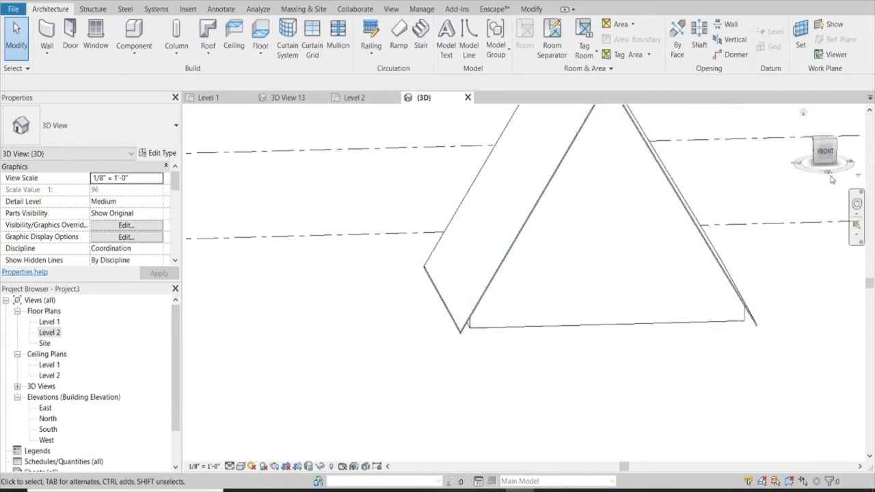
middle_click_drag(706, 211, 520, 342, "shift")
scroll(517, 346, "up", 2)
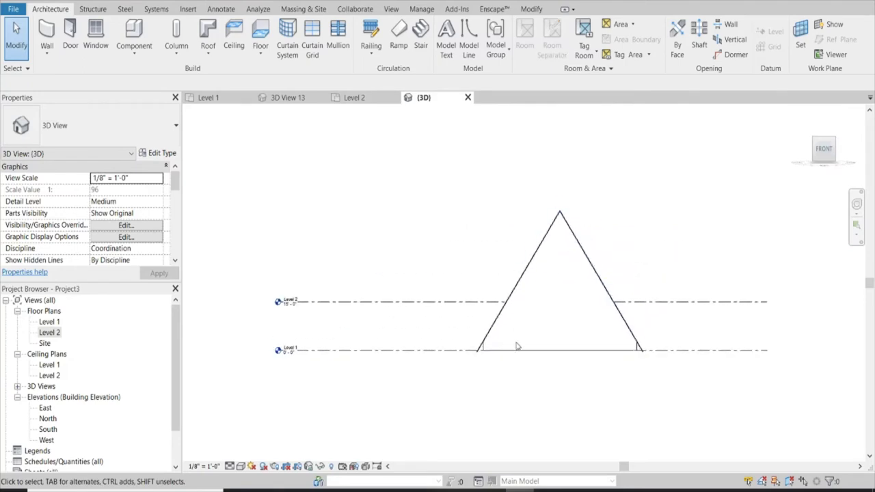
scroll(536, 380, "up", 3)
scroll(413, 346, "up", 2)
scroll(397, 316, "up", 2)
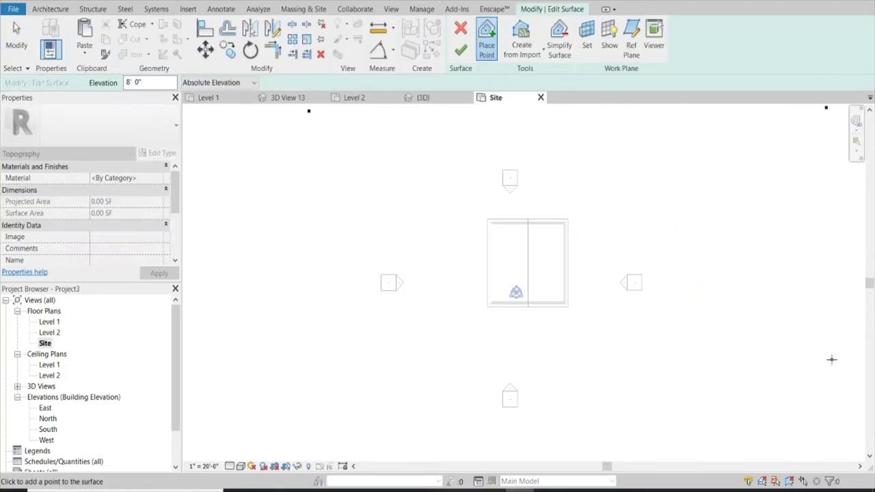
Add the last two corner points to close the toposurface outline around the cabin.
left_click(831, 358)
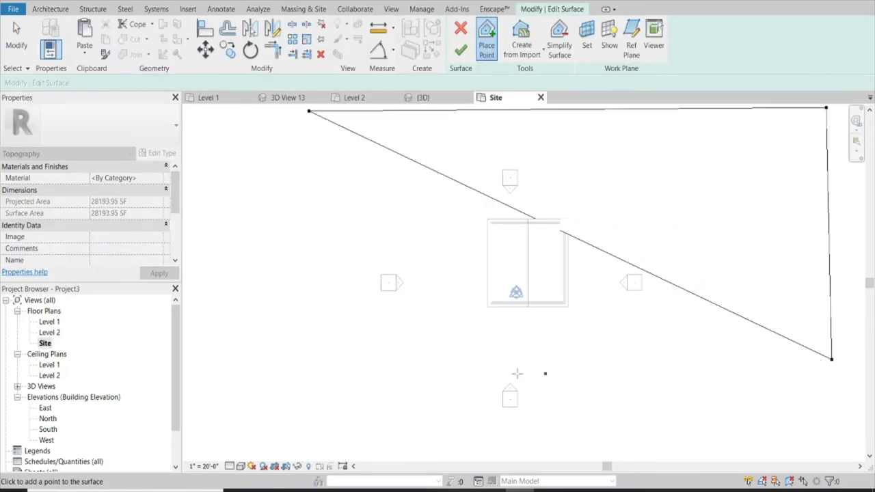
left_click(283, 375)
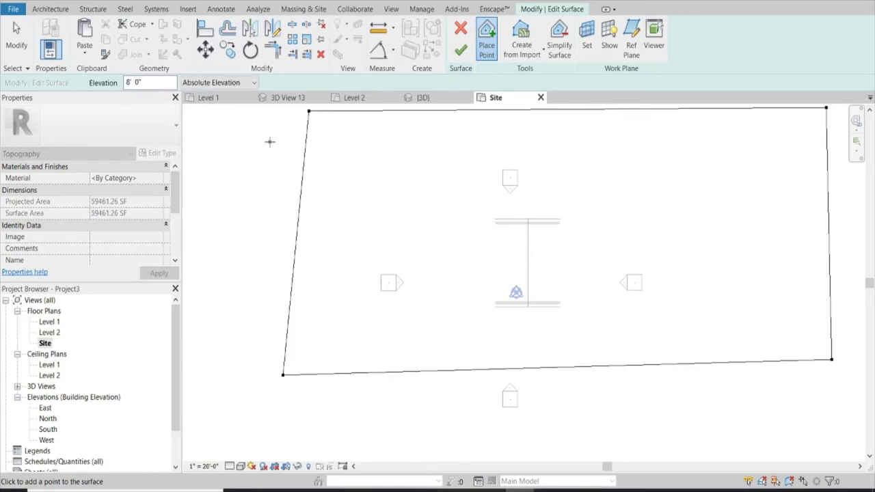
scroll(269, 142, "down", 1)
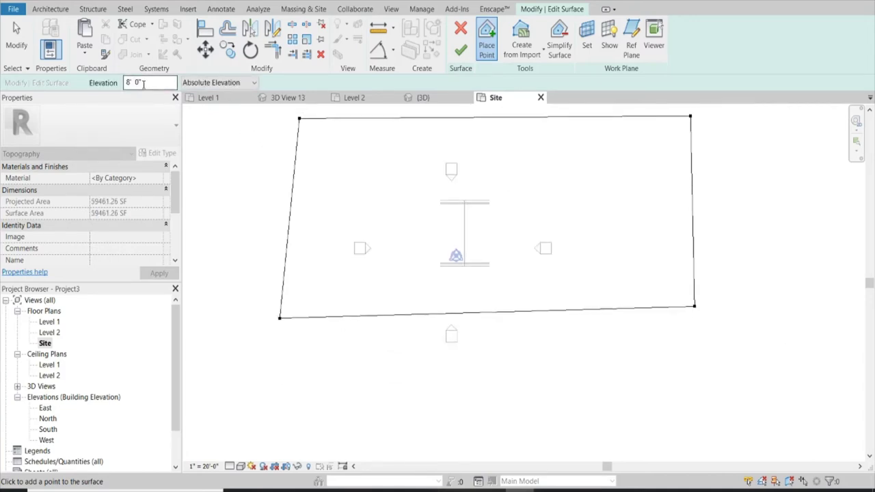
Set the four boundary points' elevation to 8' 0" and resume placing points.
left_click(17, 38)
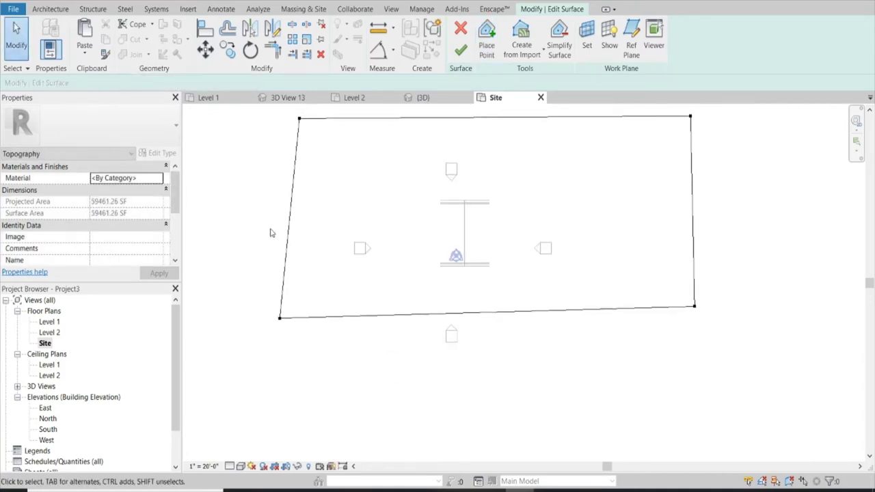
scroll(271, 231, "down", 2)
left_click_drag(242, 139, 559, 307)
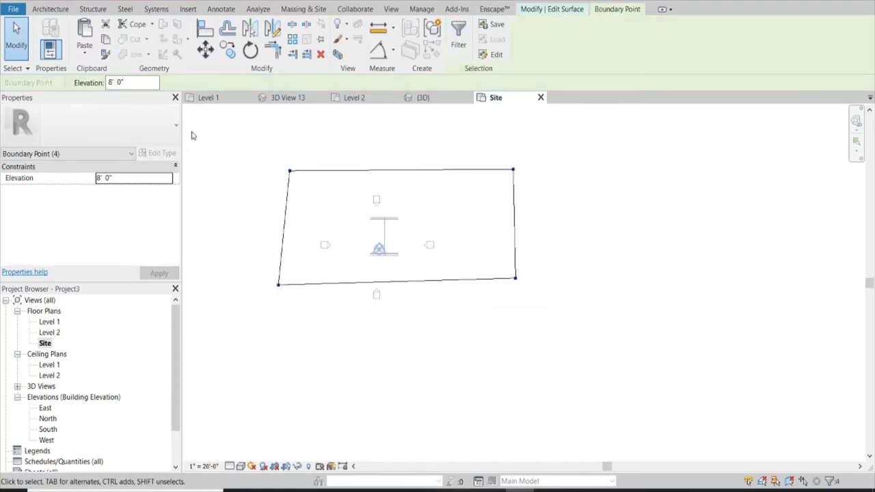
left_click_drag(118, 83, 108, 82)
left_click(342, 152)
left_click(486, 35)
type("-5' 0\"")
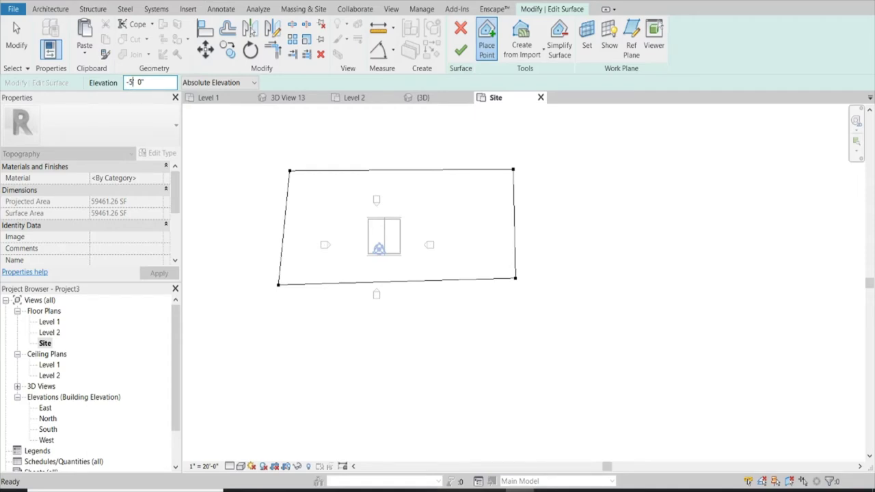
Add left and right toposurface points below the surface at -5', -8' and -14' elevation.
key("Return")
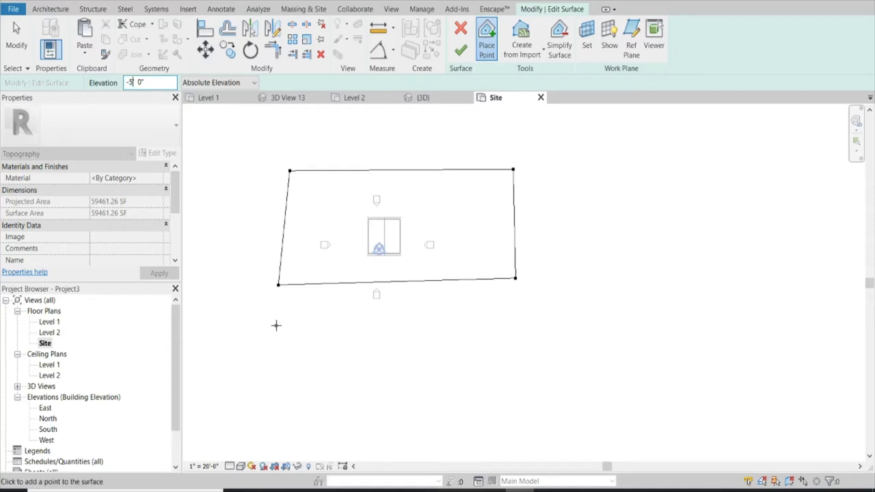
left_click(276, 321)
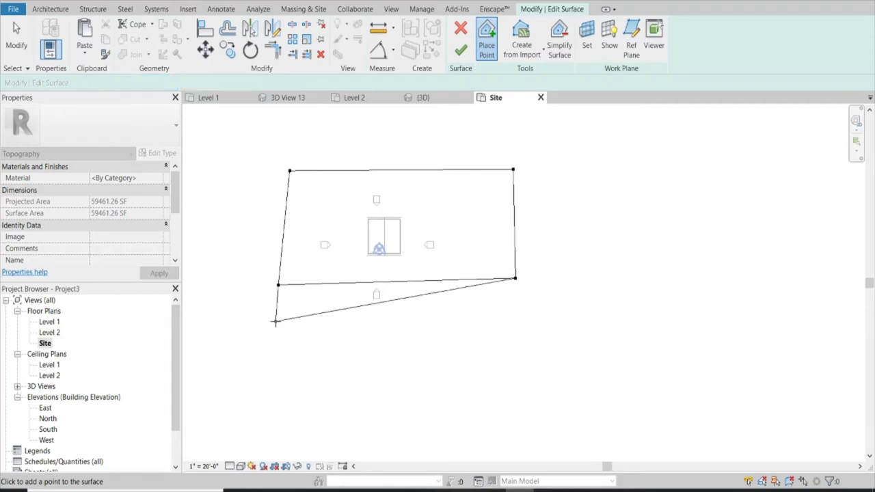
left_click(515, 323)
type("8")
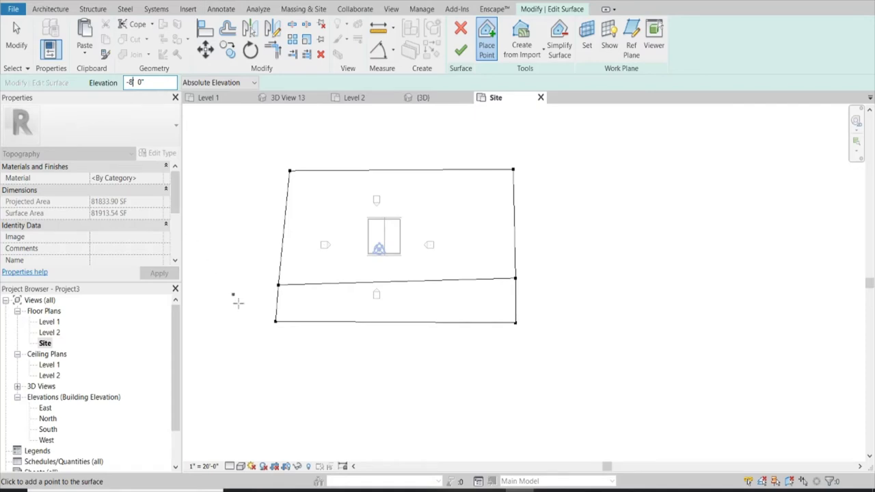
left_click(275, 364)
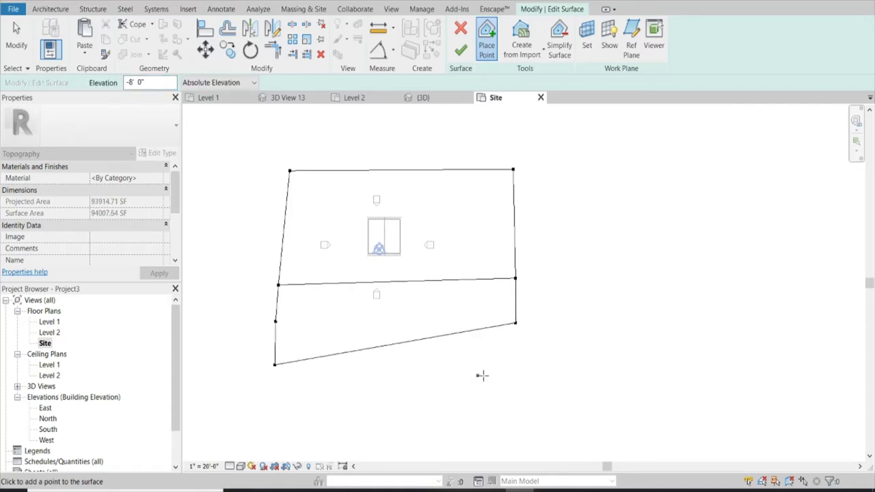
left_click(520, 373)
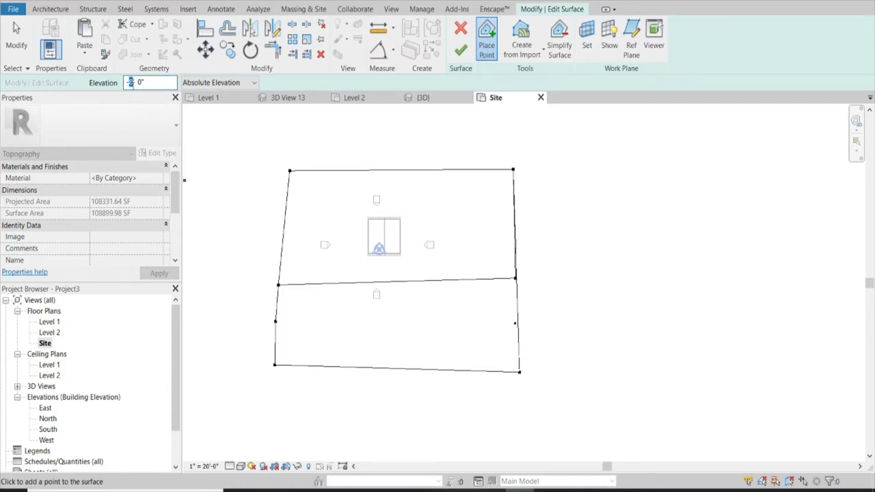
left_click(273, 410)
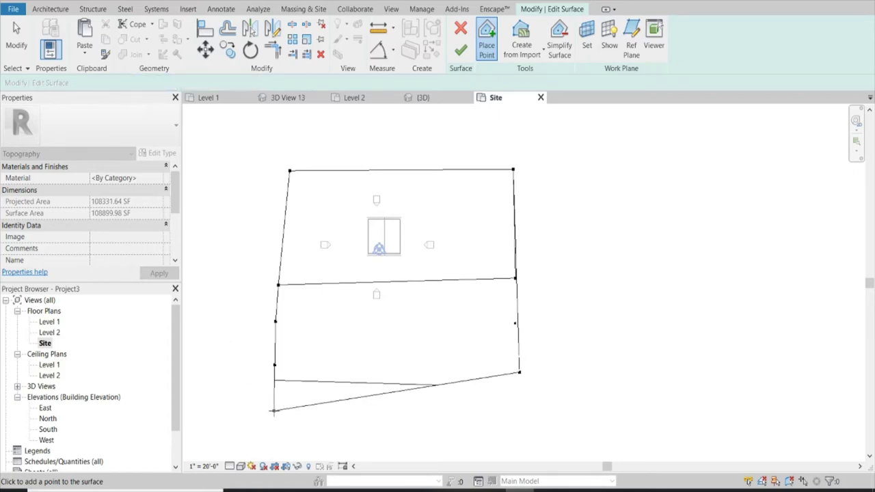
left_click(520, 427)
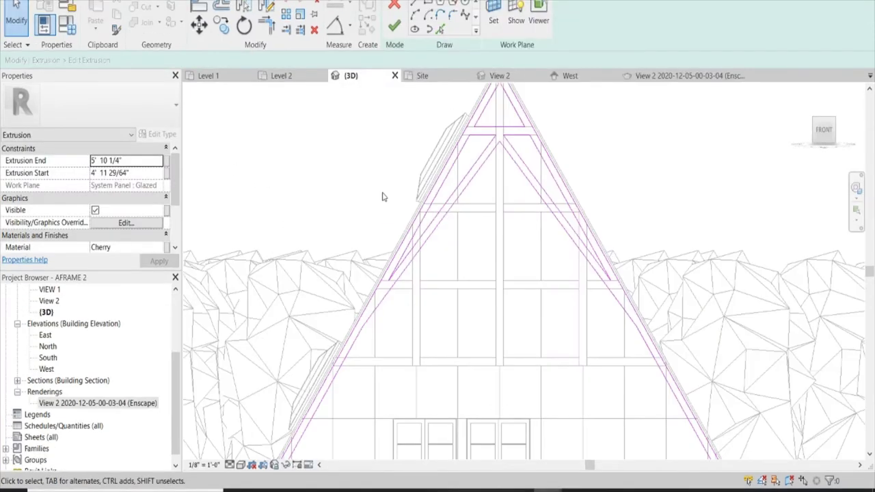
scroll(382, 197, "down", 2)
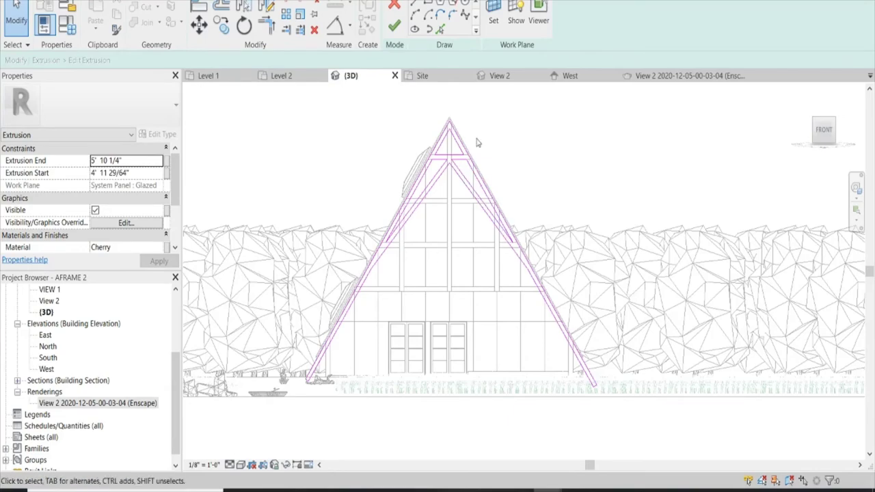
Finish the cherry trim extrusion sketch on the glazed gable, then finish the in-place model.
scroll(477, 142, "up", 2)
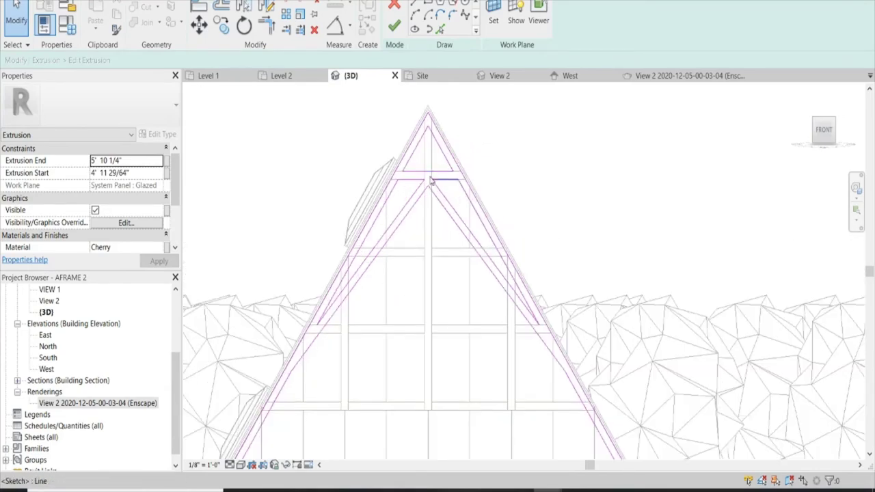
scroll(408, 227, "down", 2)
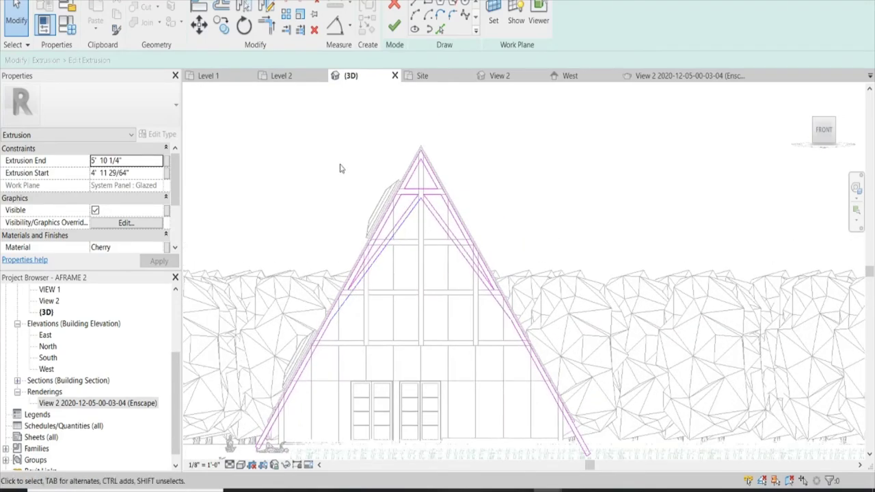
middle_click_drag(340, 168, 330, 181, "shift")
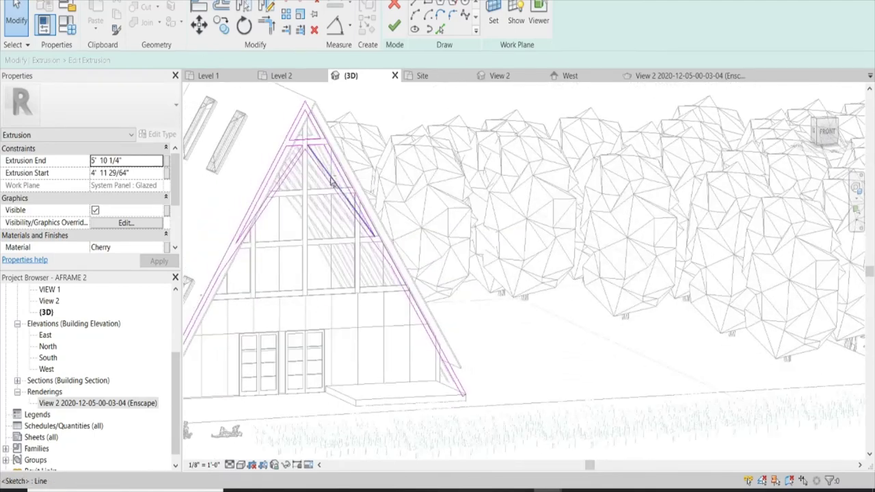
left_click(393, 25)
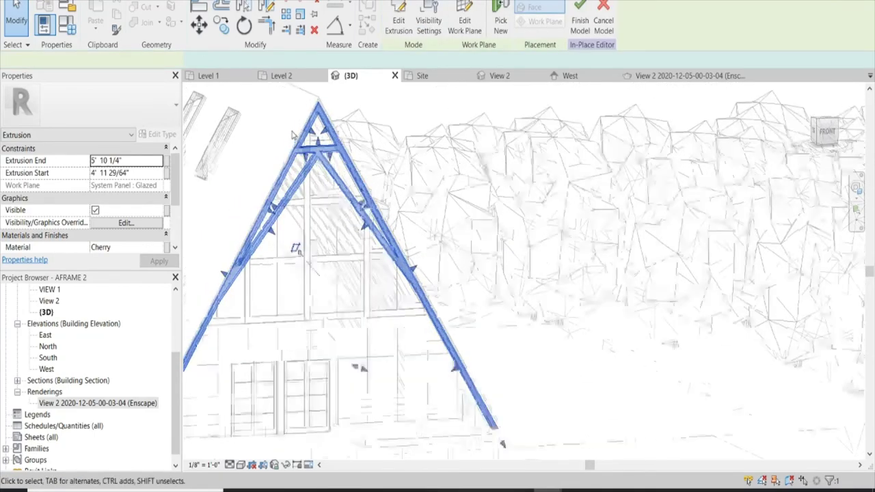
mouse_move(432, 128)
middle_mouse_down("shift")
mouse_move(426, 140)
mouse_move(441, 143)
middle_mouse_up("shift")
left_click(395, 7)
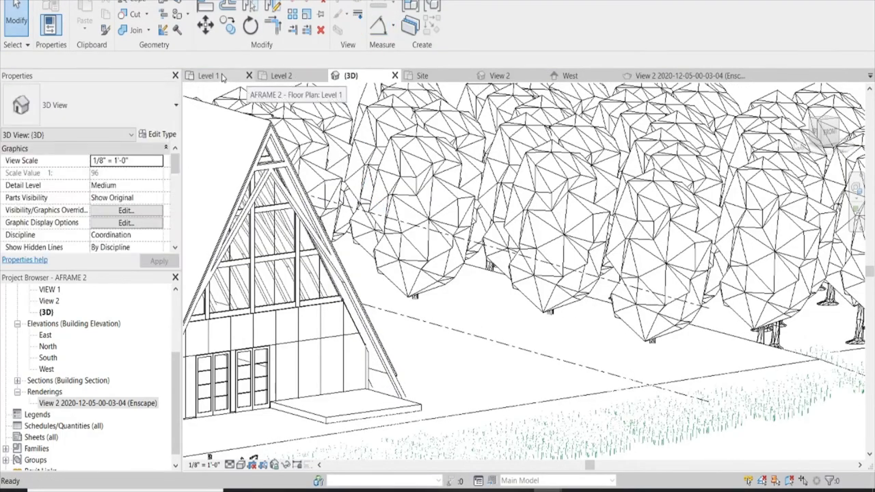
Open the Level 2 floor plan and zoom in on the frame.
left_click(222, 77)
left_click(273, 76)
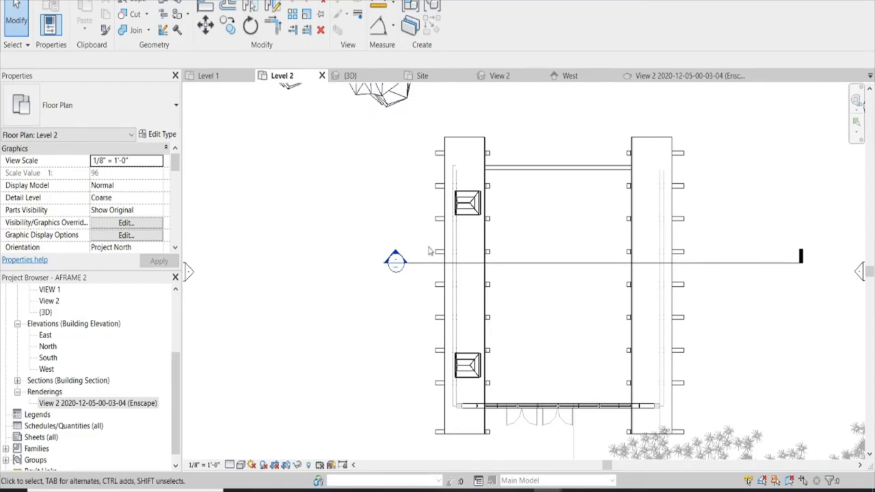
scroll(438, 443, "up", 2)
scroll(438, 443, "up", 1)
Select the lower-left generic model frame piece, start copying it, then cancel the copy.
left_click(438, 443)
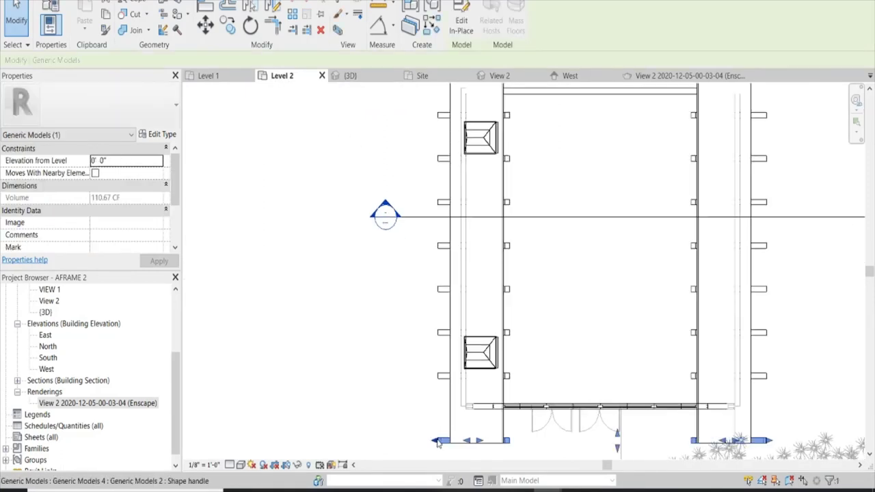
key("Escape")
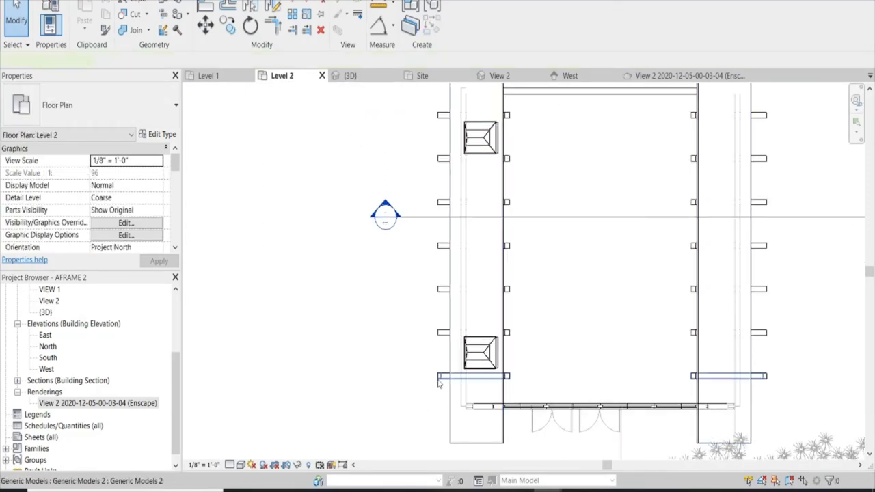
left_click(438, 384)
left_click(227, 25)
scroll(421, 288, "up", 2)
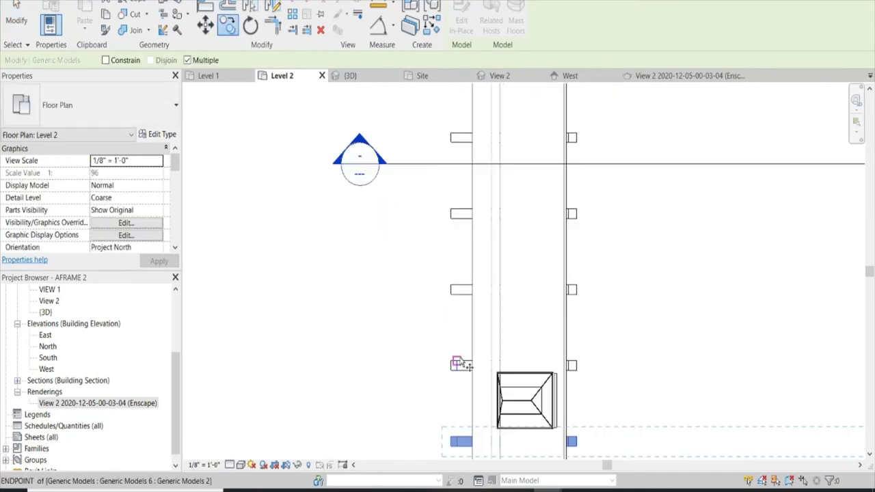
left_click(451, 361)
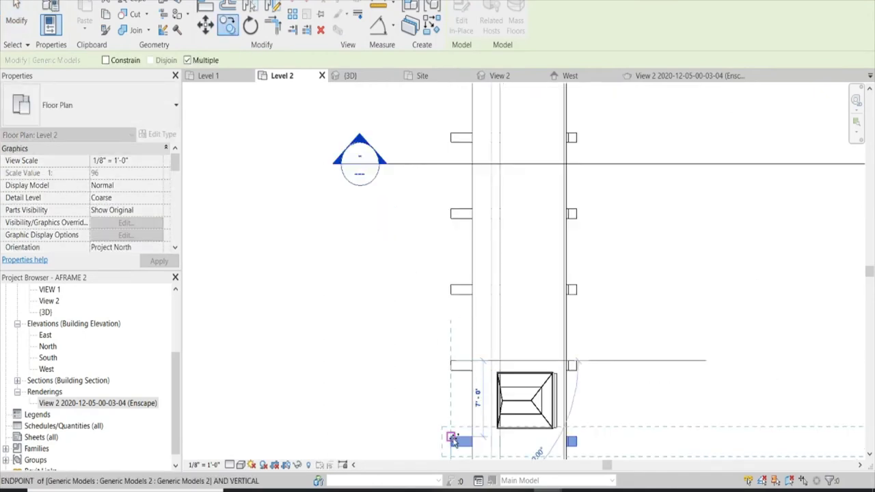
scroll(424, 311, "down", 3)
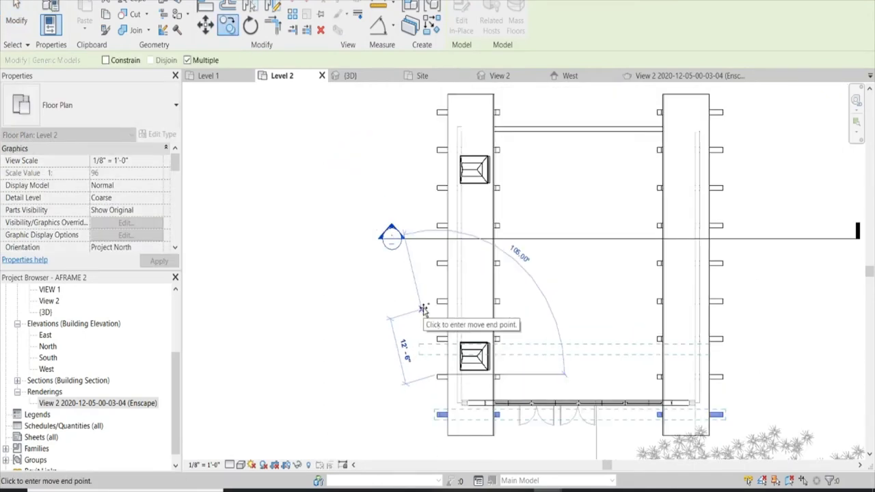
key("Escape")
key("Escape")
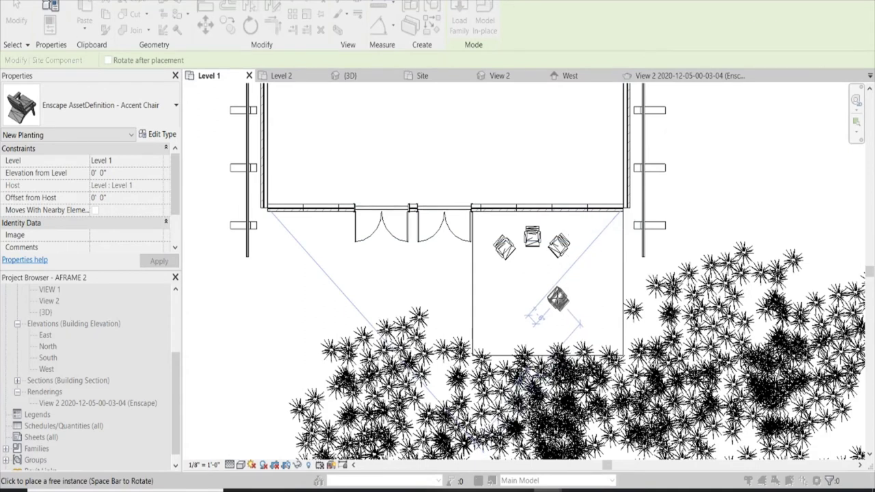
Place a rotated accent chair on the deck.
left_click(557, 299)
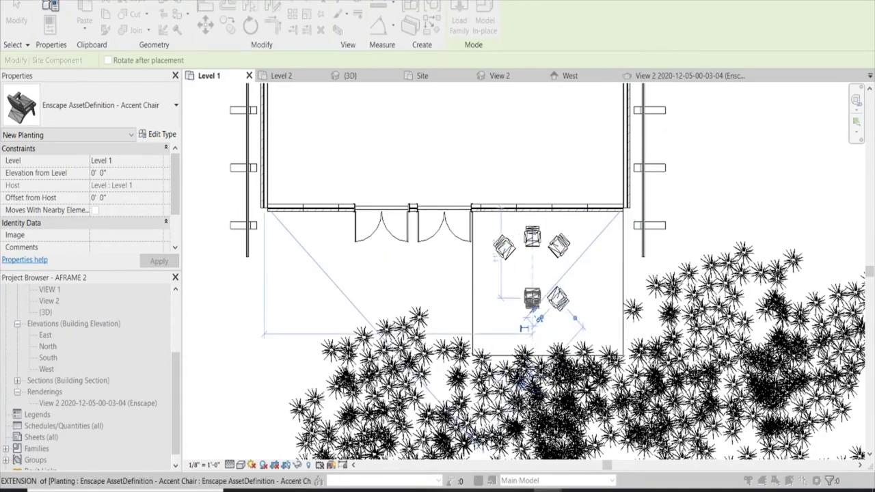
left_click(517, 302)
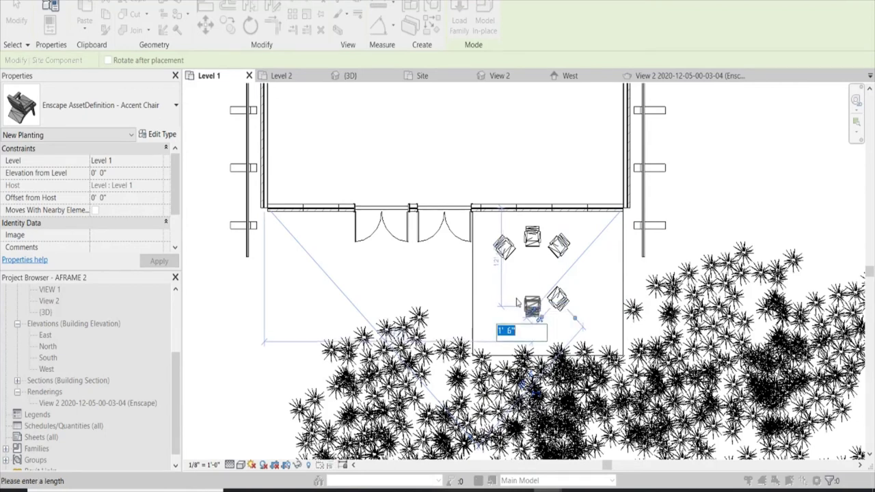
key("Escape")
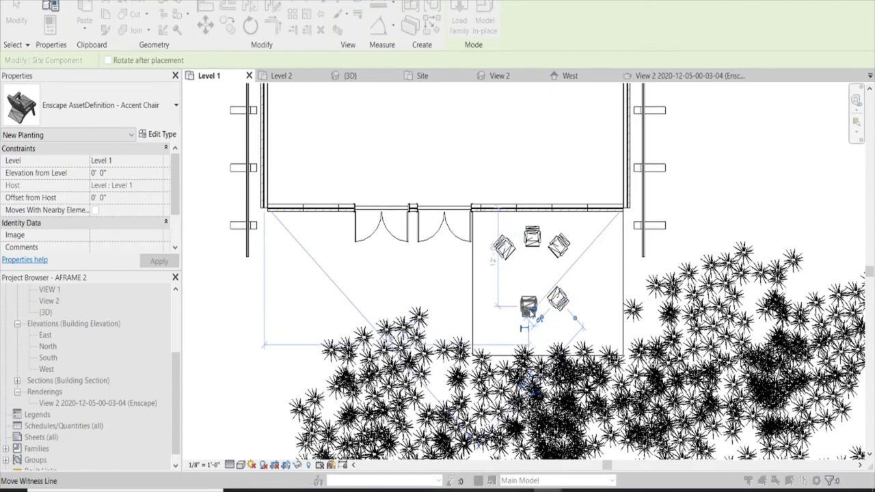
Place another accent chair on the deck's left and thicken the Project3 extrusion into a slab.
left_click(524, 321)
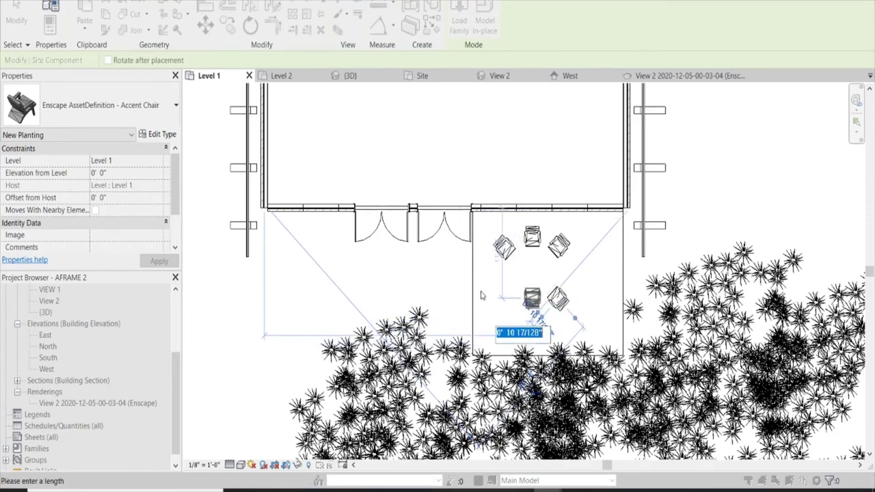
key("Escape")
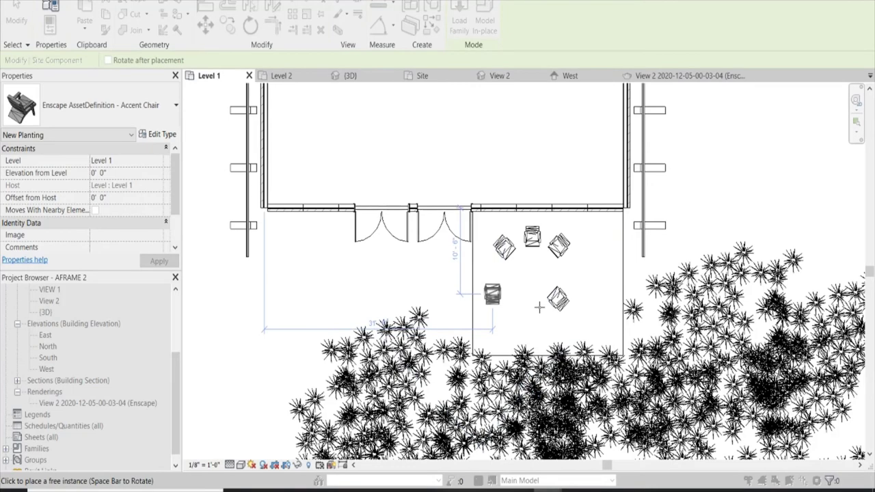
left_click(539, 307)
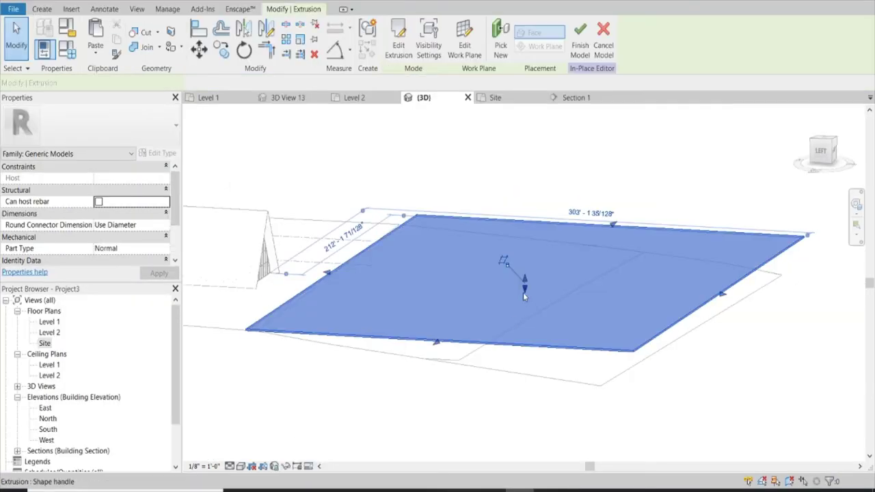
left_click_drag(523, 292, 555, 380)
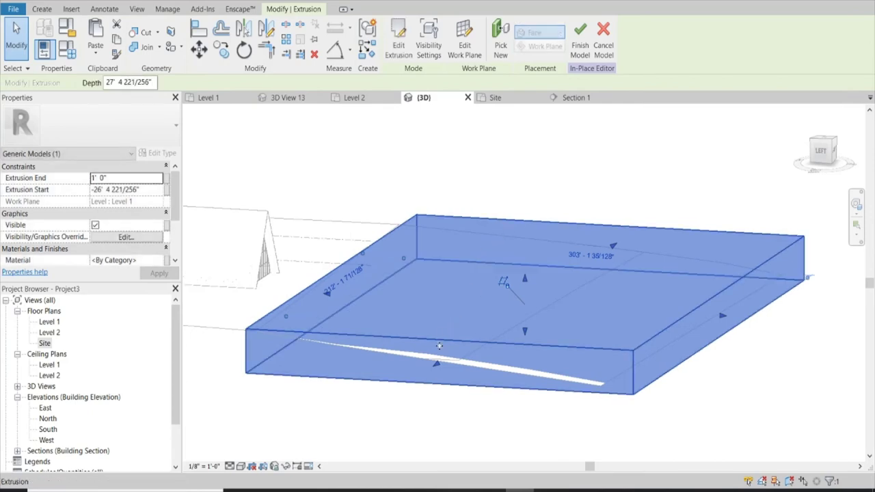
Shift the slab extrusion to a new position and orbit toward the front.
left_click_drag(432, 363, 428, 371)
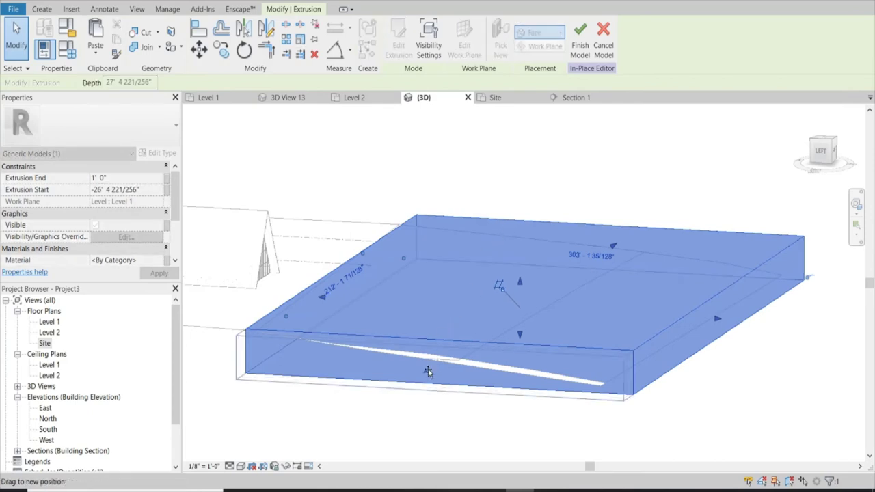
left_click(586, 182)
mouse_move(586, 181)
middle_mouse_down("shift")
mouse_move(466, 195)
mouse_move(566, 252)
mouse_move(642, 196)
mouse_move(615, 241)
mouse_move(680, 220)
middle_mouse_up("shift")
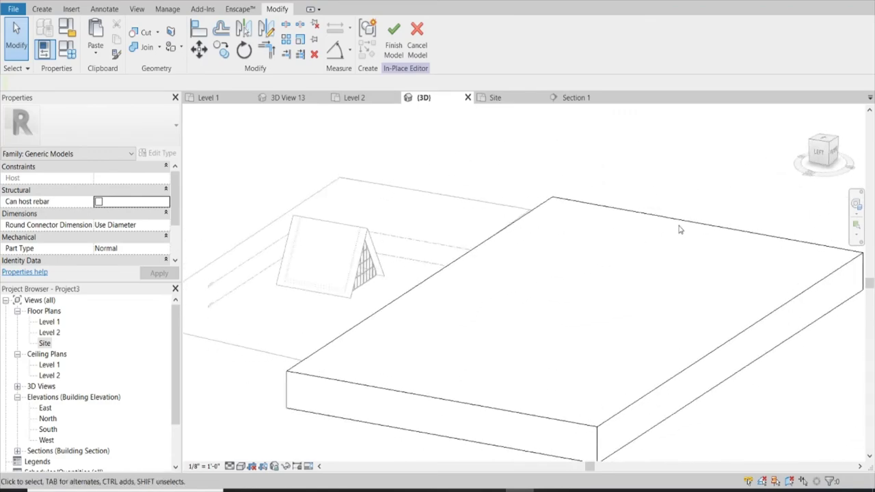
left_click(680, 220)
scroll(586, 300, "up", 3)
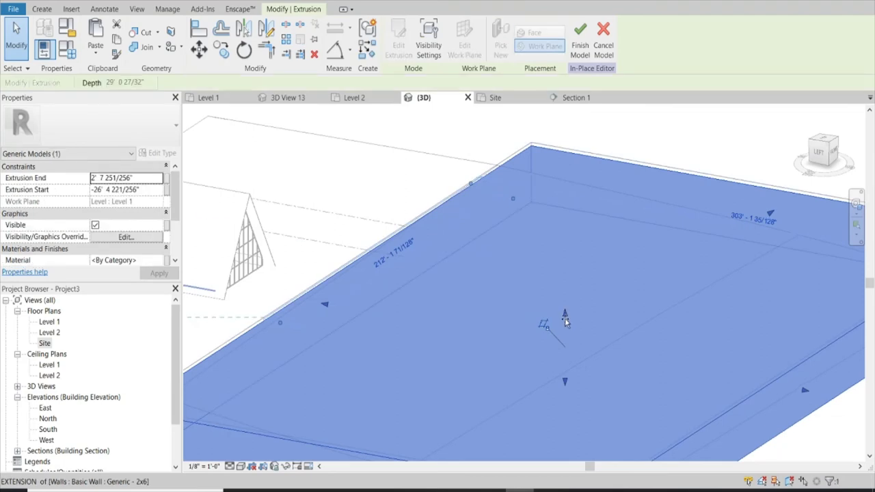
Pull back the slab's near edge and finish the in-place slab model.
left_click_drag(564, 317, 590, 306)
left_click(635, 144)
scroll(635, 141, "down", 3)
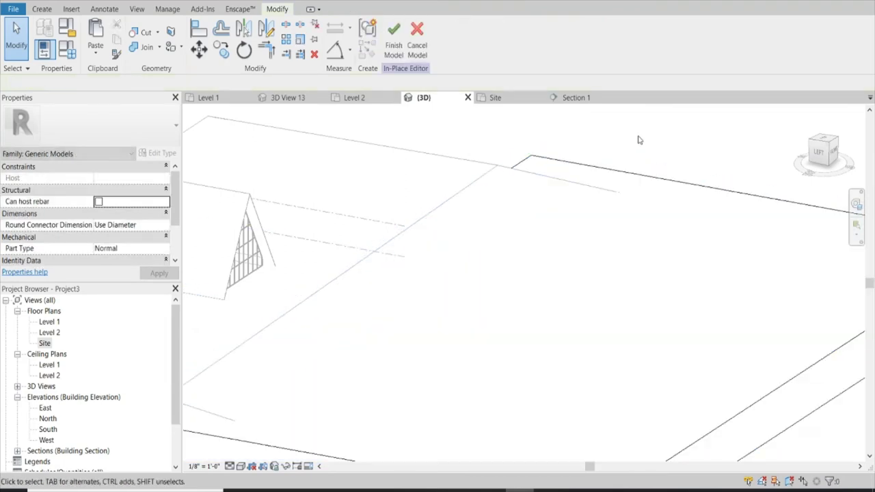
mouse_move(635, 141)
middle_mouse_down("shift")
mouse_move(508, 277)
mouse_move(586, 250)
mouse_move(615, 209)
mouse_move(513, 242)
mouse_move(494, 298)
middle_mouse_up("shift")
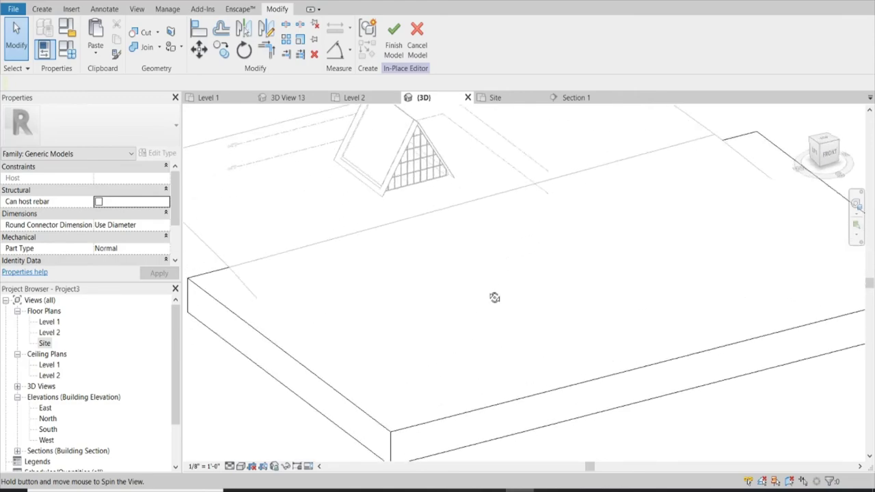
left_click(393, 39)
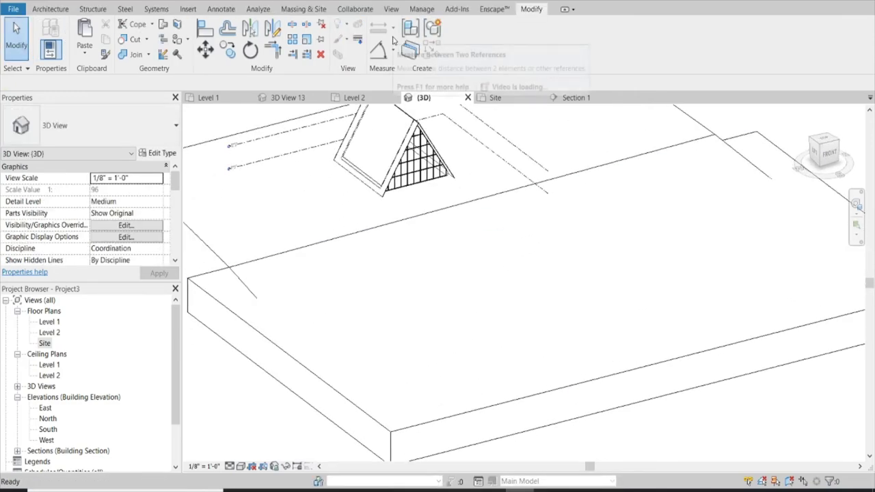
scroll(482, 380, "down", 2)
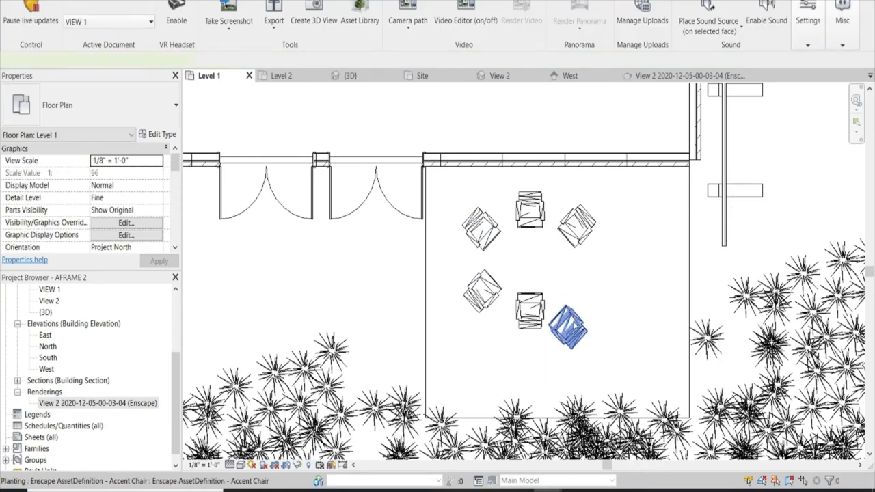
Move the lower-right accent chair up to complete the six-chair ring, then open the Enscape Asset Library.
left_click(571, 323)
left_click_drag(571, 322, 586, 291)
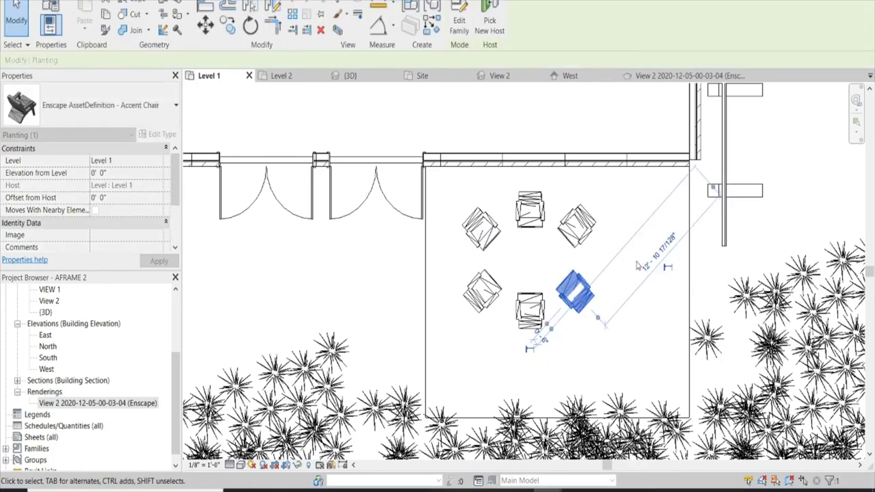
left_click(629, 229)
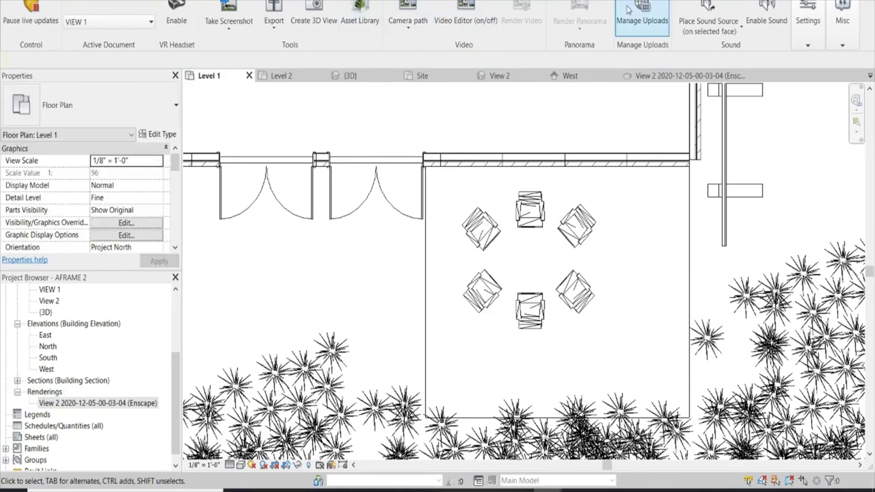
left_click(357, 9)
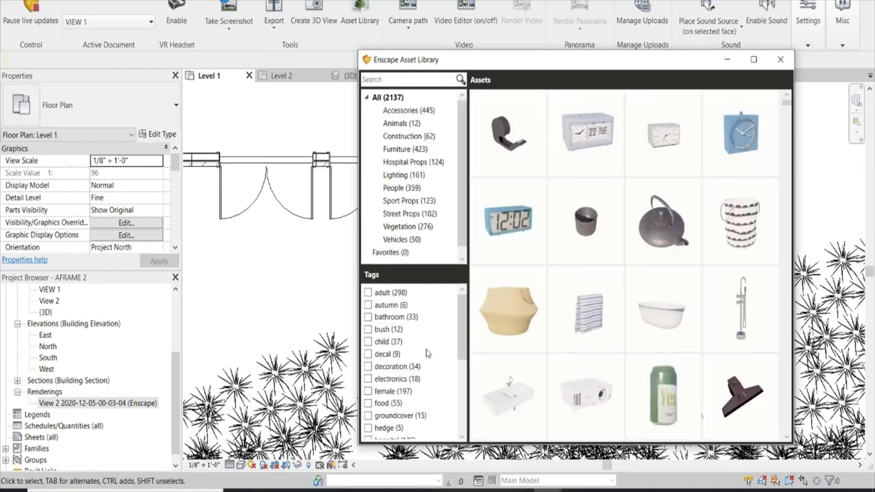
Filter the Enscape asset library to the outdoorfurniture tag, leaving 53 assets.
scroll(426, 352, "down", 5)
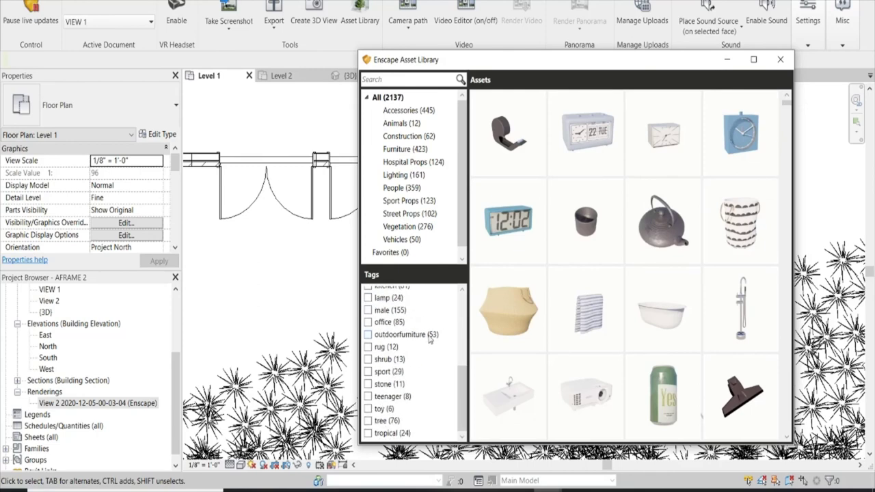
left_click(368, 335)
mouse_move(586, 395)
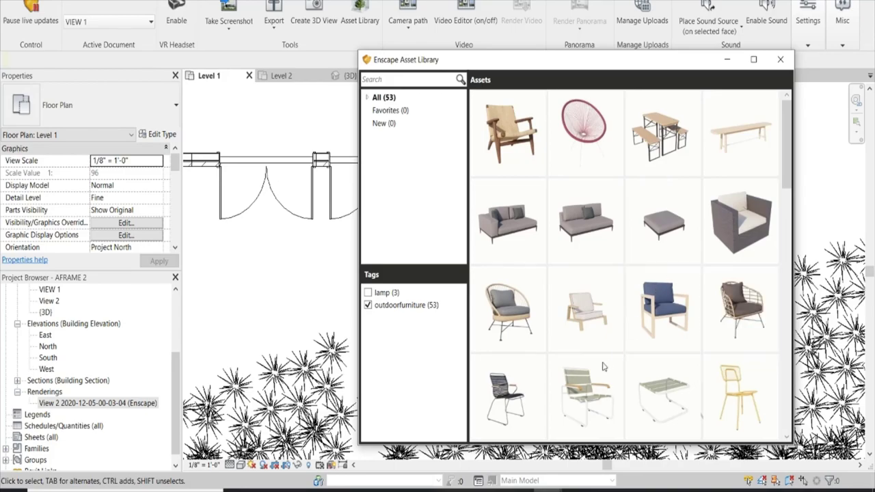
scroll(594, 328, "down", 5)
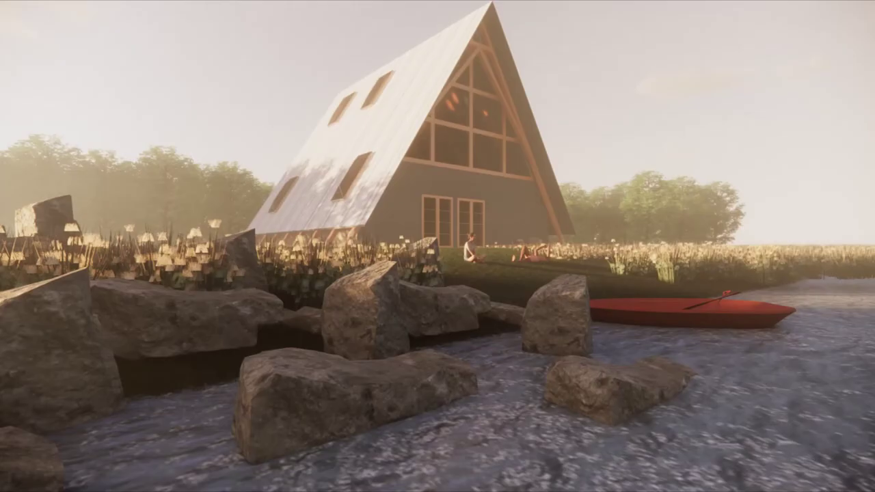